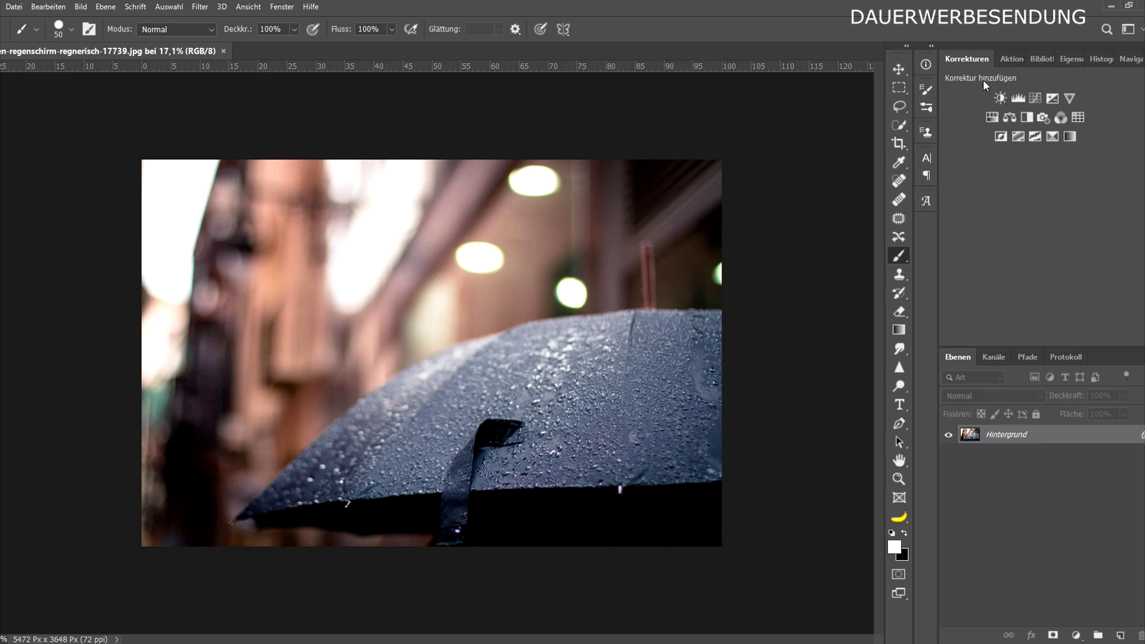
Show the Aktionen panel in button mode and load the Bildeffekte action set
left_click(1002, 59)
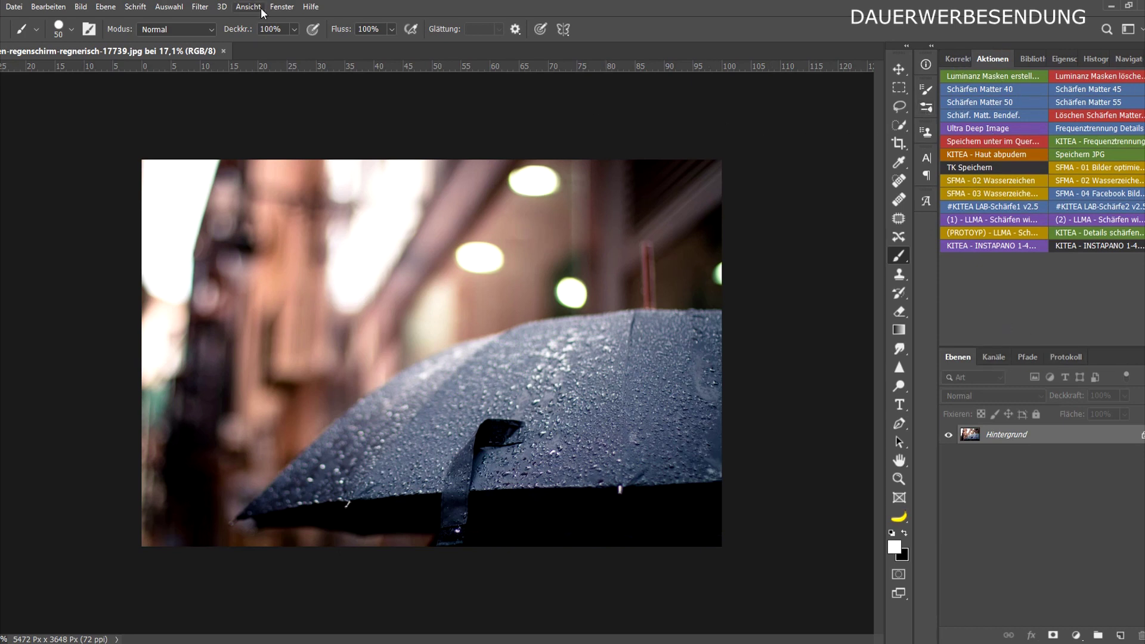
left_click(281, 6)
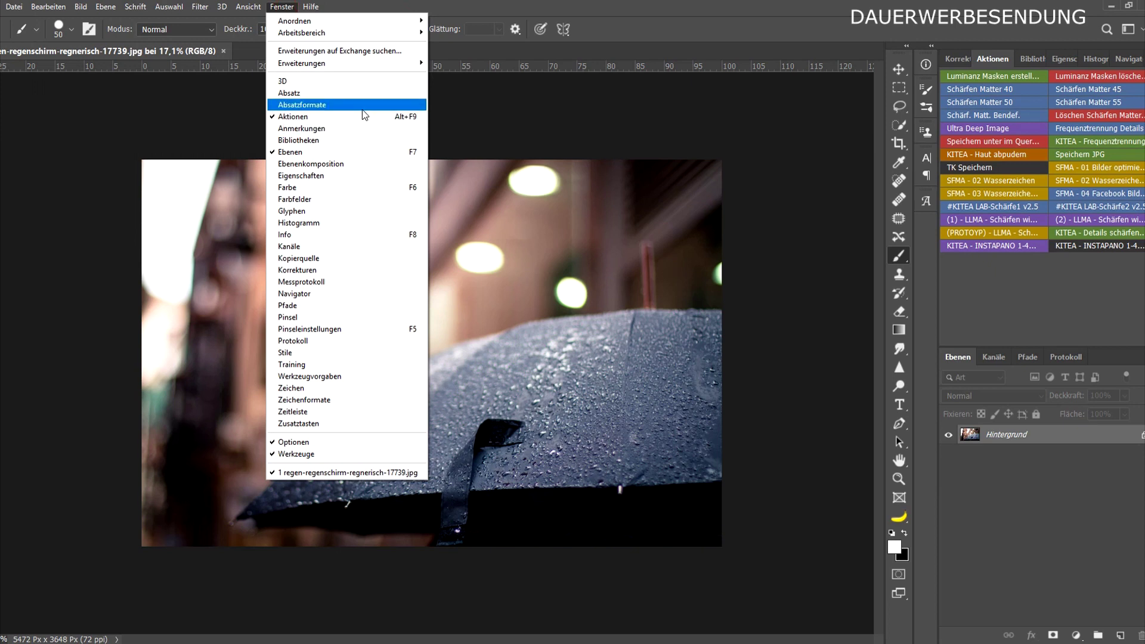
left_click(953, 33)
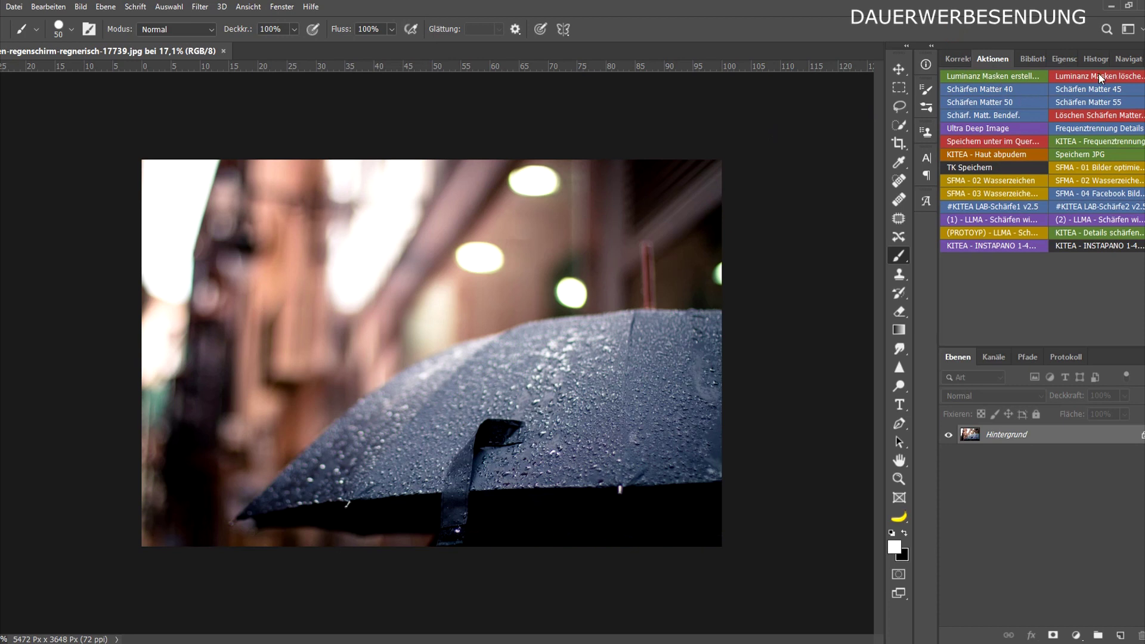
left_click(1139, 59)
left_click(1073, 67)
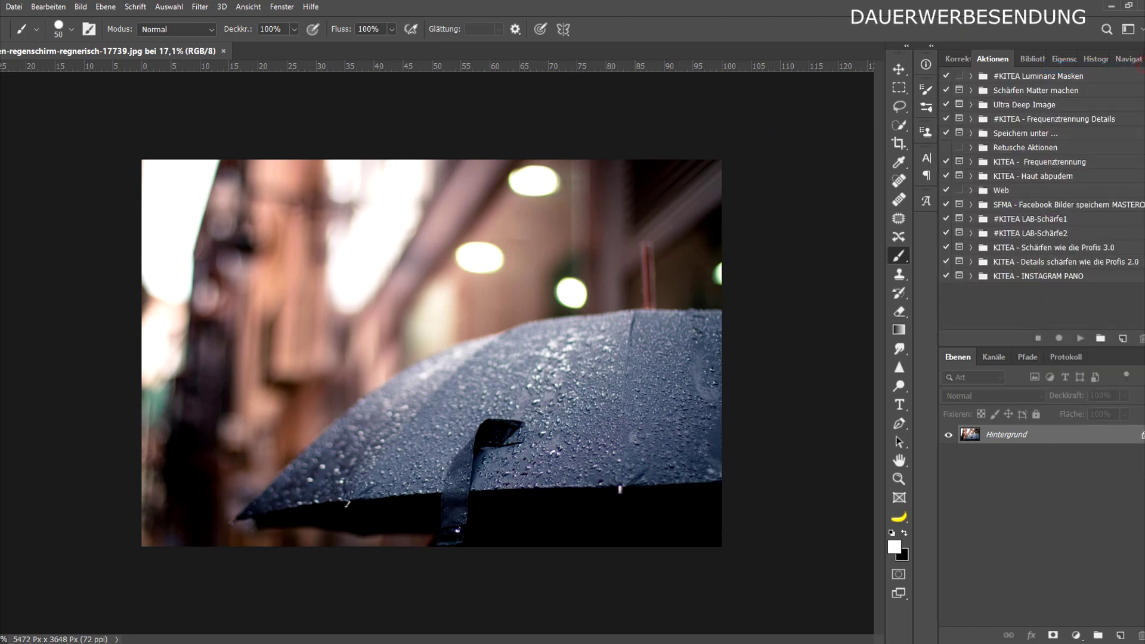
left_click(1140, 59)
left_click(1073, 67)
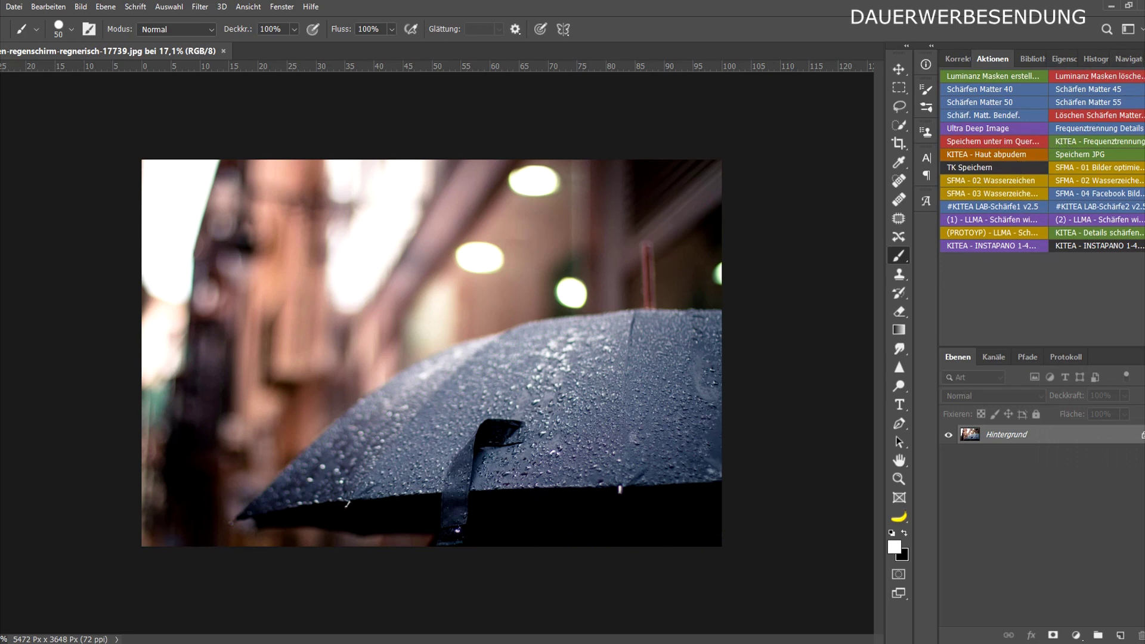
left_click(1140, 59)
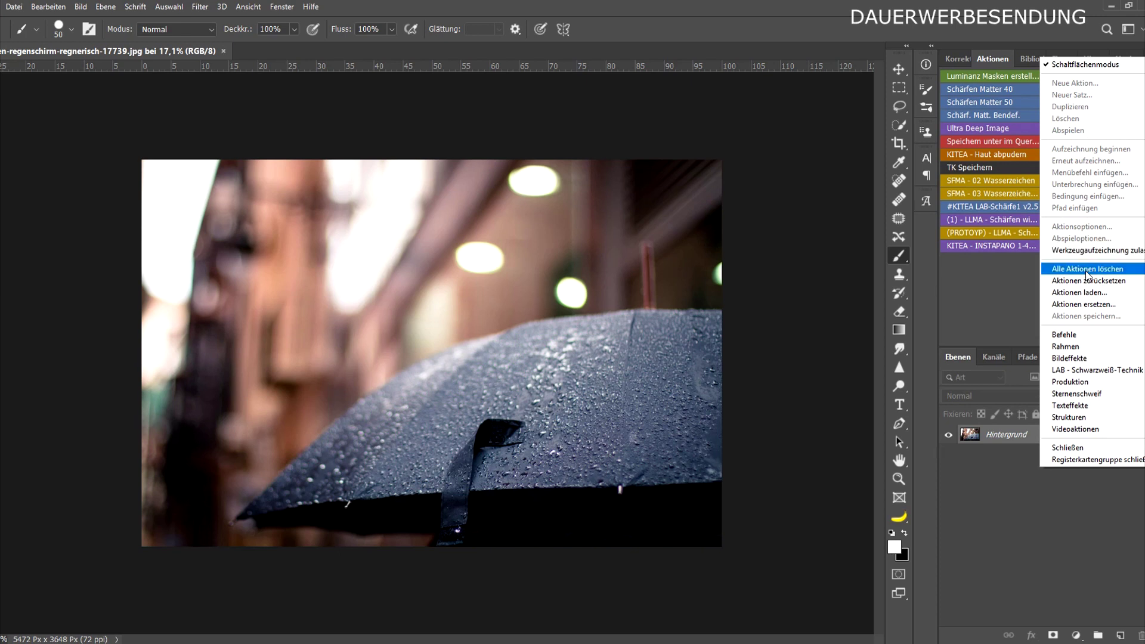
left_click(1084, 360)
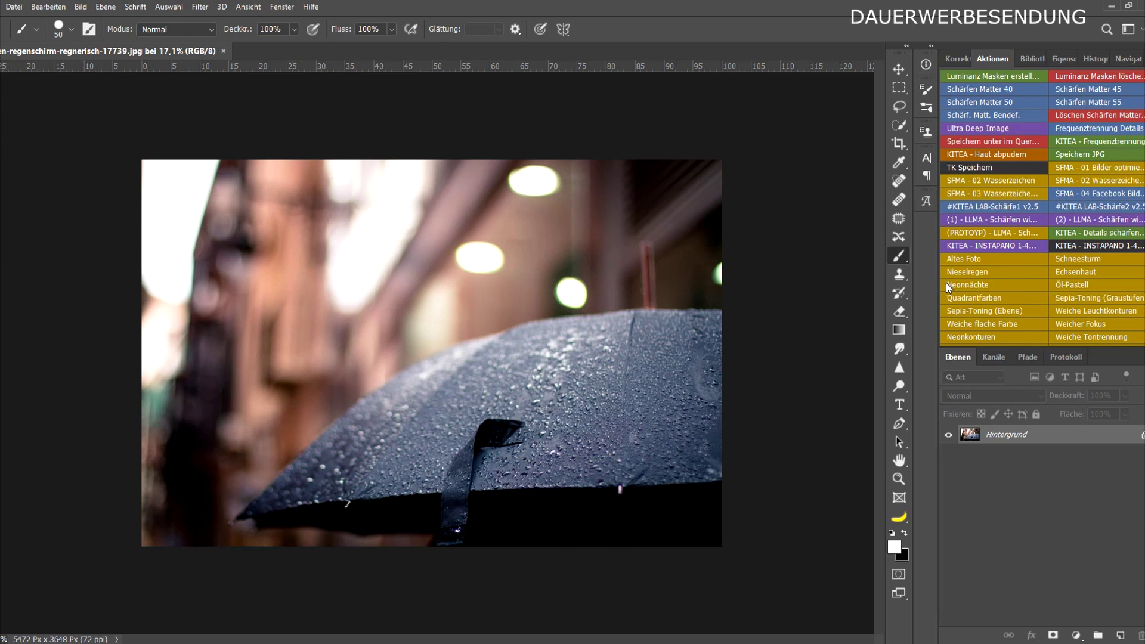
Run the Nieselregen action and delete the leftover Ebene 1 layer, keeping Ebene 1 Kopie
left_click(971, 274)
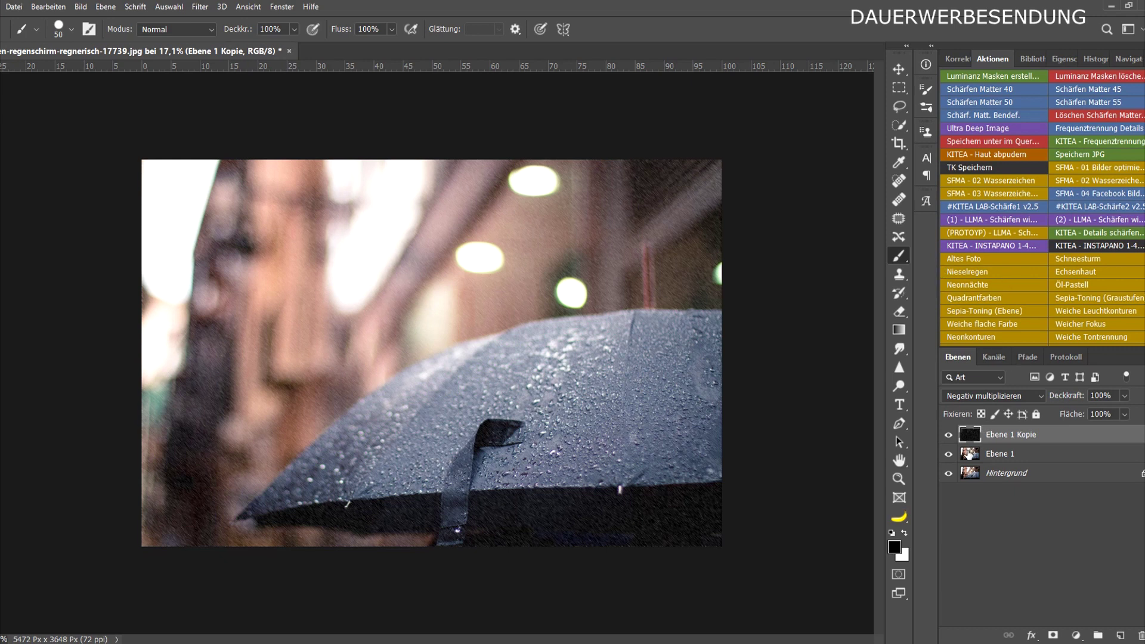
left_click(968, 455)
left_click_drag(969, 454, 1140, 633)
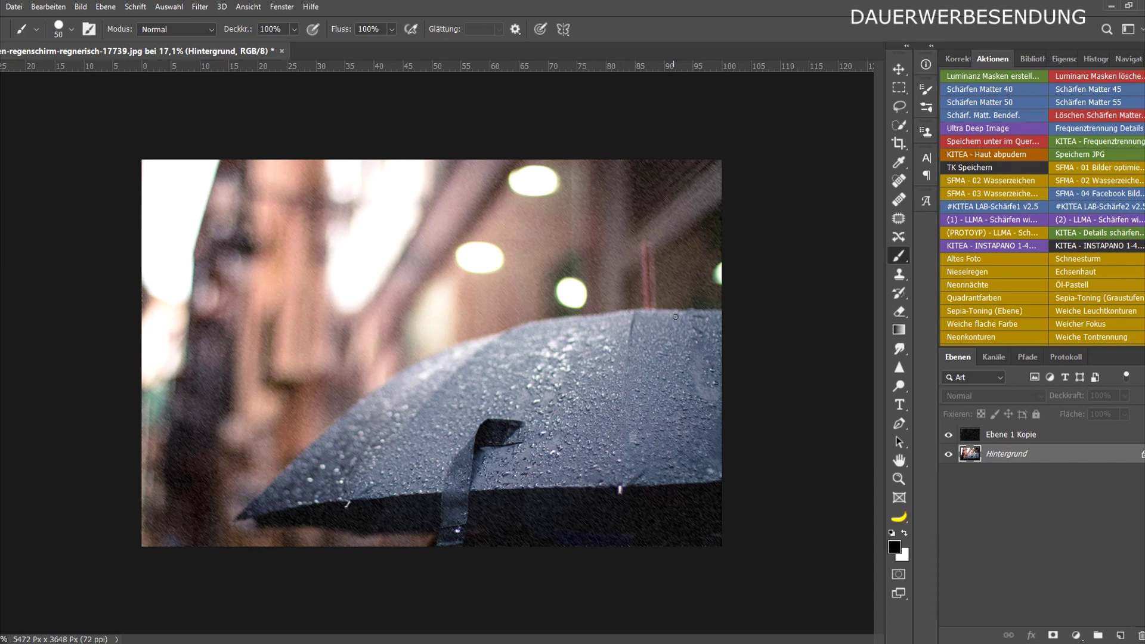
Zoom the canvas out to about 1.9% around the umbrella photo
scroll(692, 305, "down", 1, "alt")
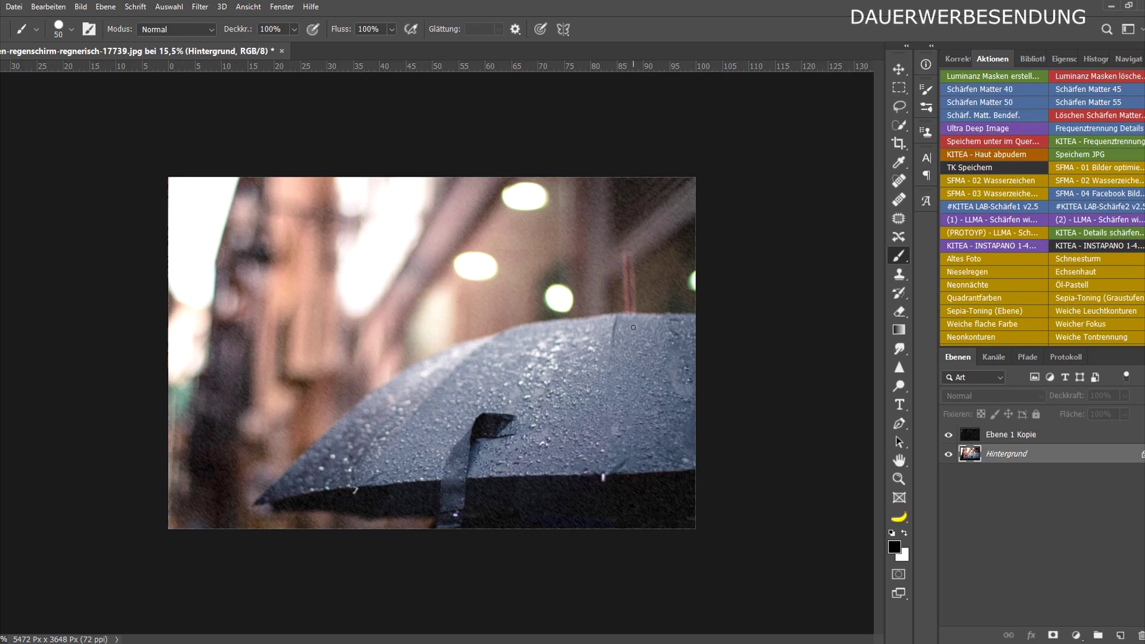
scroll(630, 326, "up", 1, "alt")
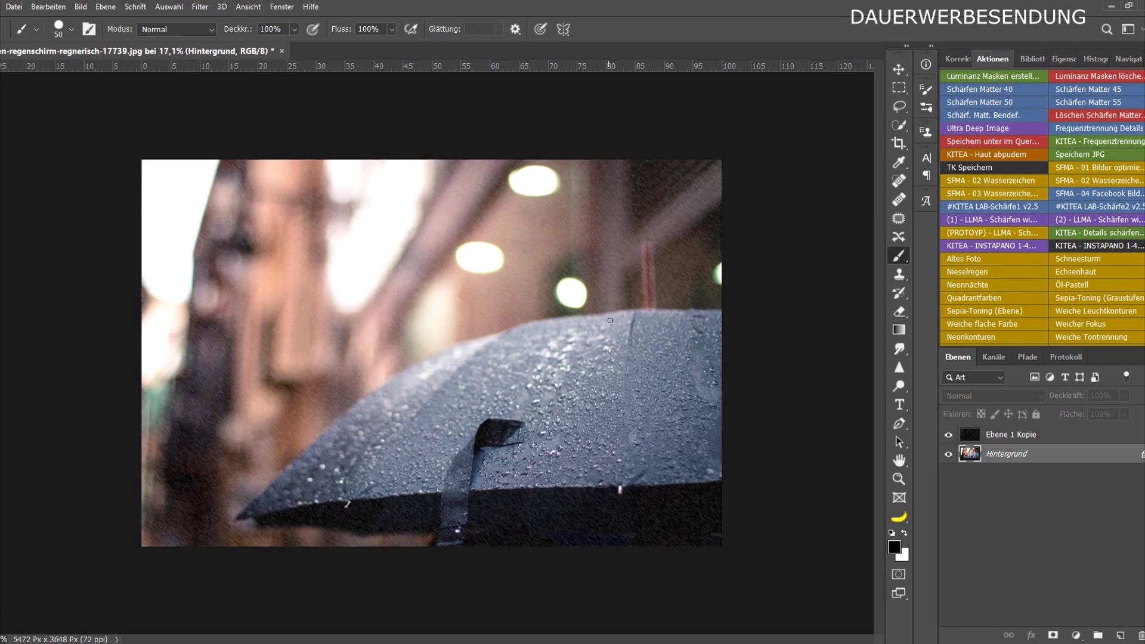
scroll(586, 317, "down", 3, "alt")
scroll(587, 315, "down", 1, "alt")
scroll(584, 315, "down", 1, "alt")
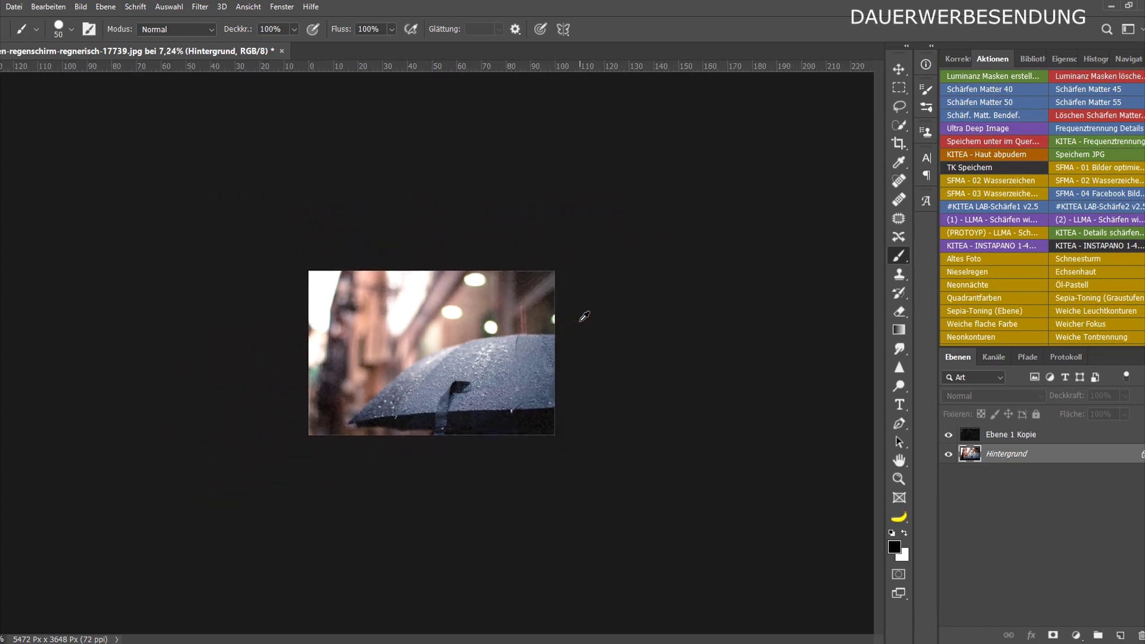
scroll(584, 316, "down", 1, "alt")
scroll(582, 317, "down", 3, "alt")
scroll(582, 317, "down", 2, "alt")
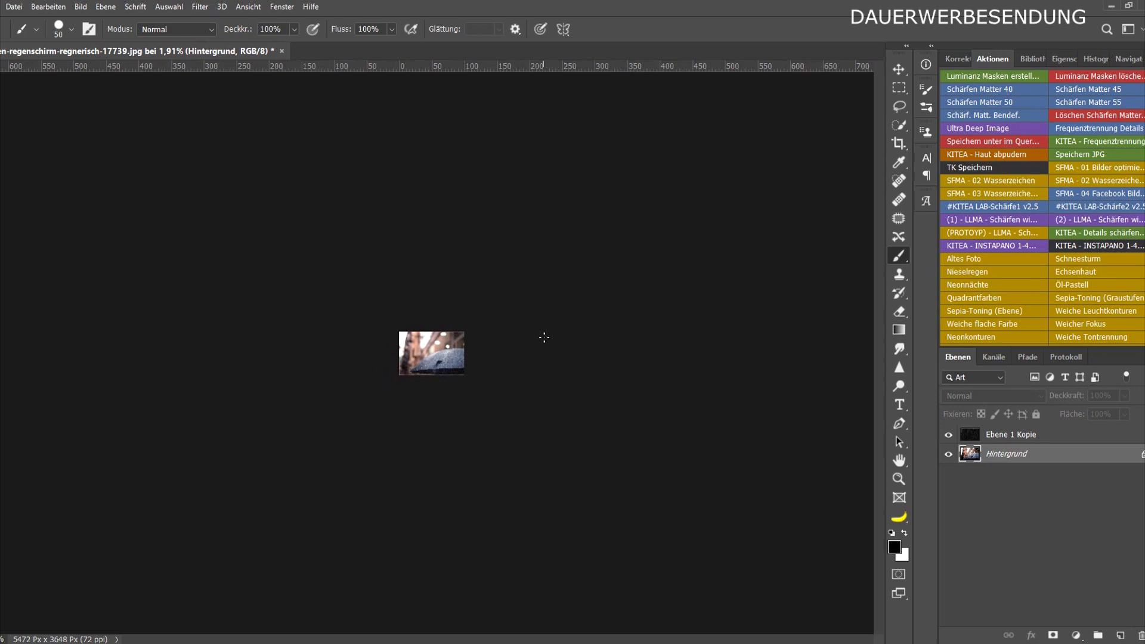
Scale Ebene 1 Kopie to about 1018% by 1288% and rotate it roughly 11°
left_click(976, 434)
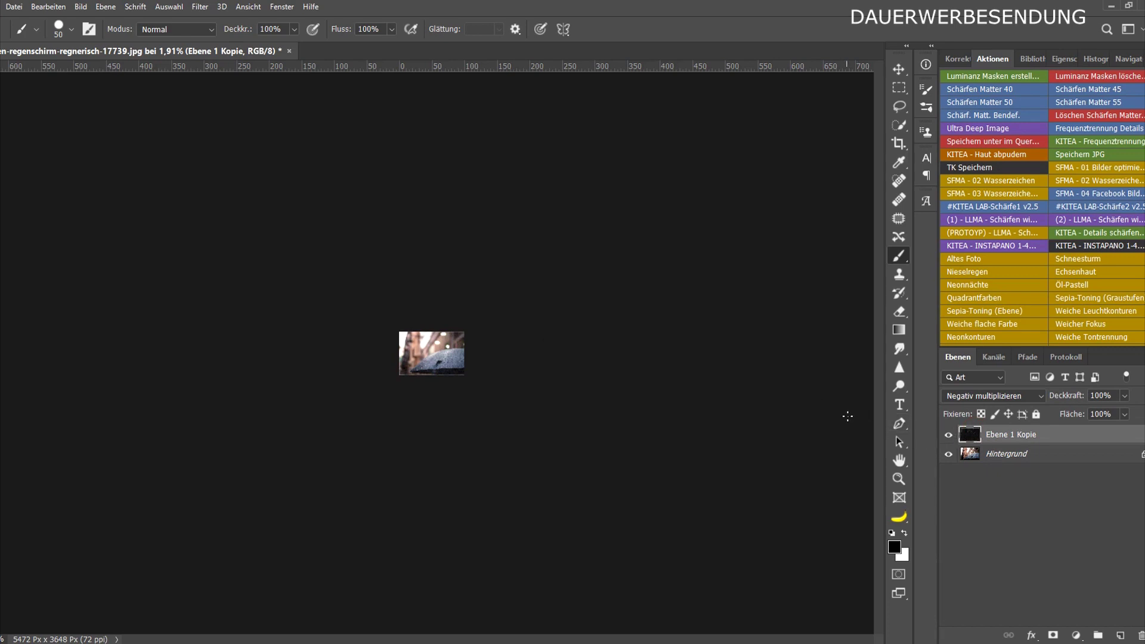
key("ctrl+t")
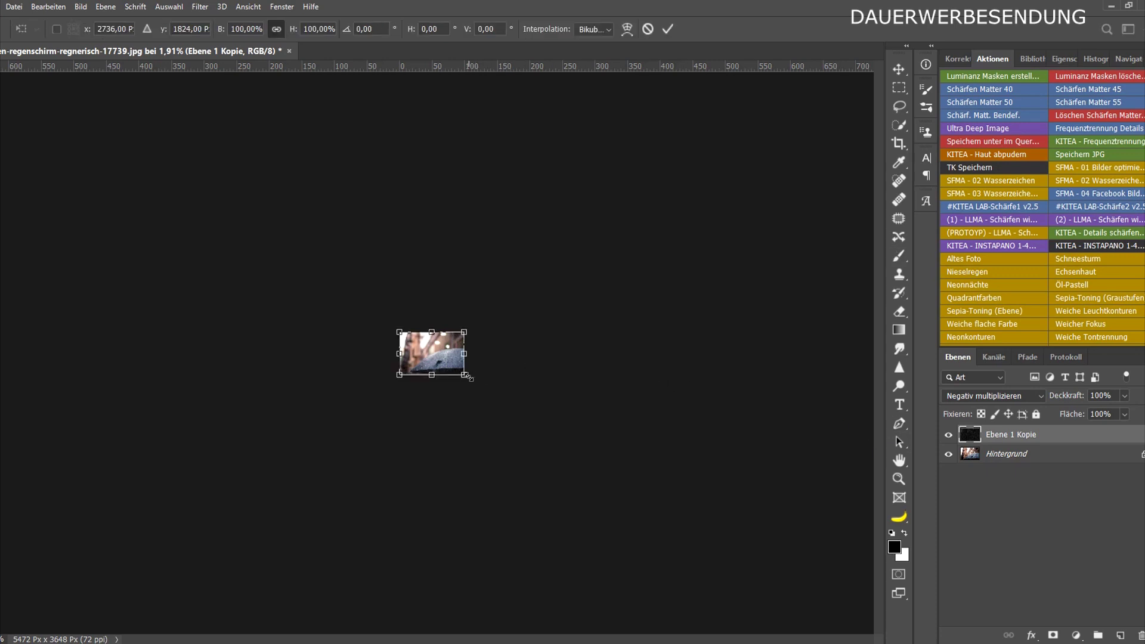
left_click_drag(465, 374, 765, 620)
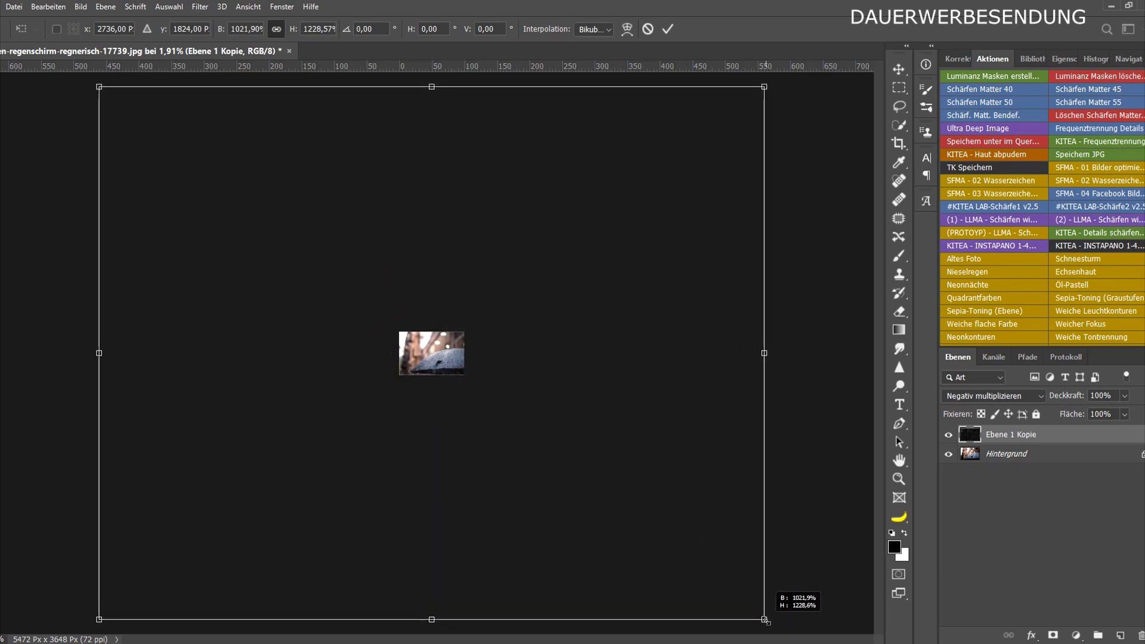
left_click_drag(764, 620, 762, 632)
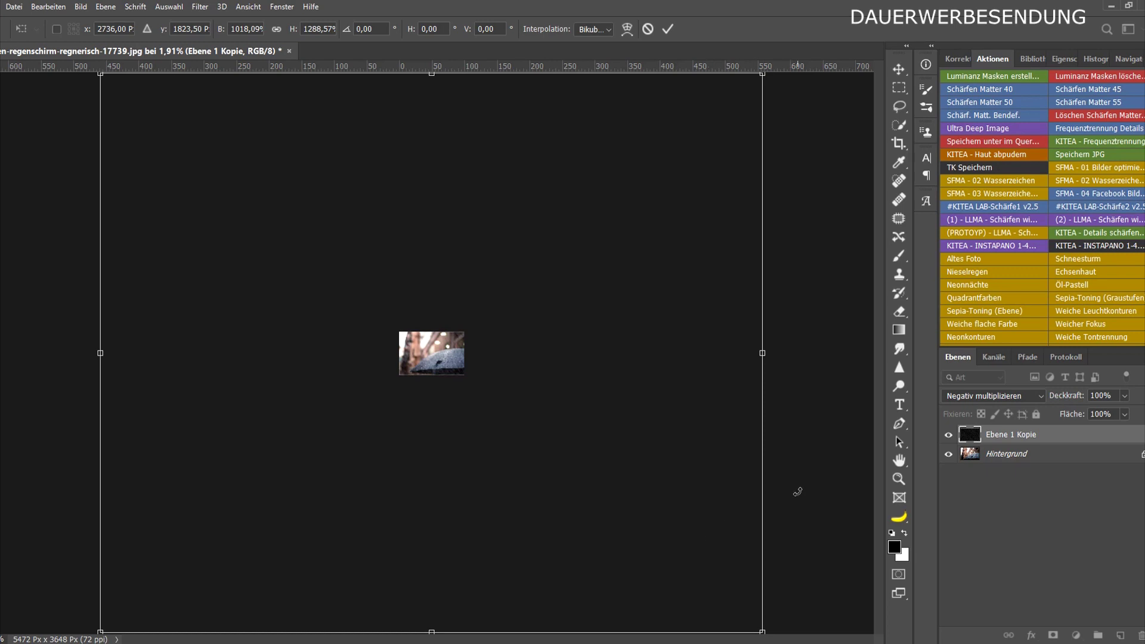
scroll(795, 521, "down", 3)
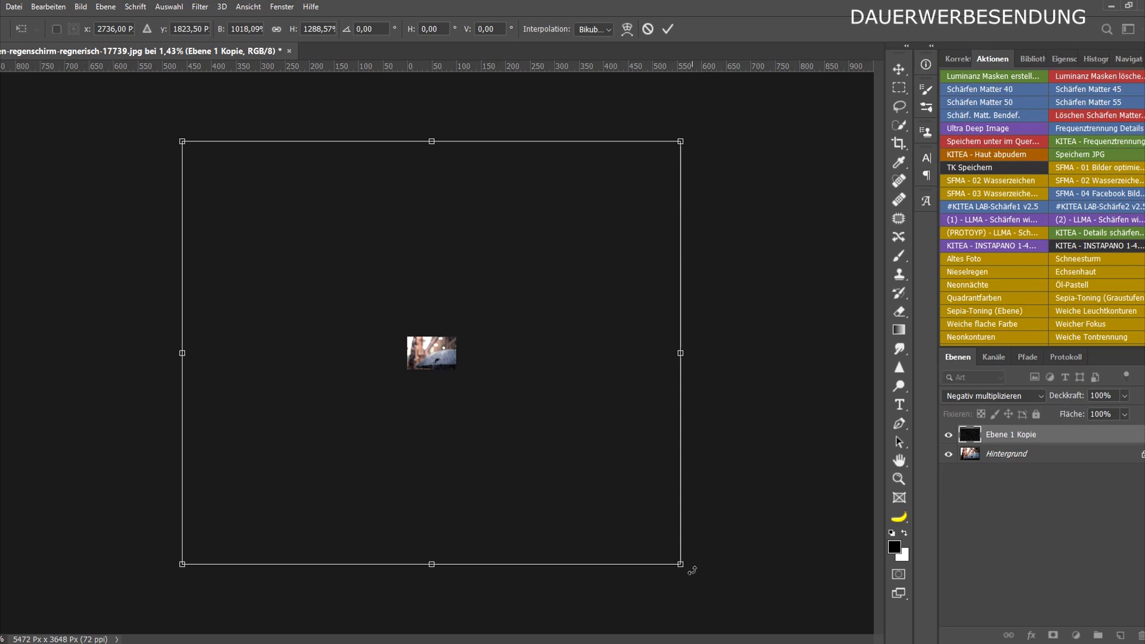
left_click_drag(692, 570, 670, 575)
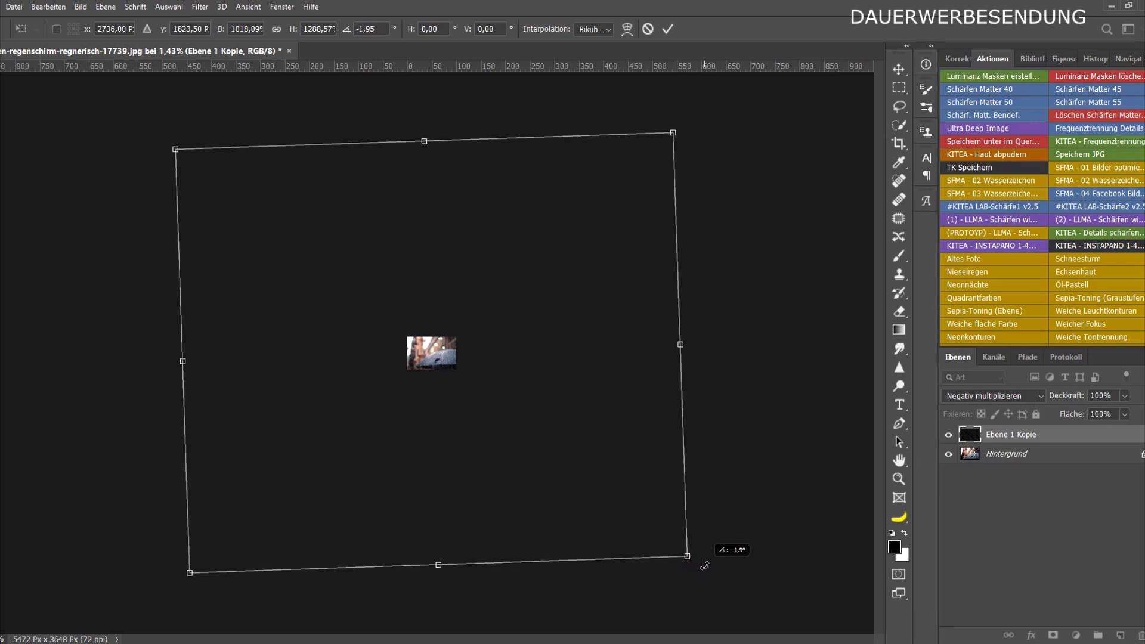
left_click_drag(653, 578, 619, 585)
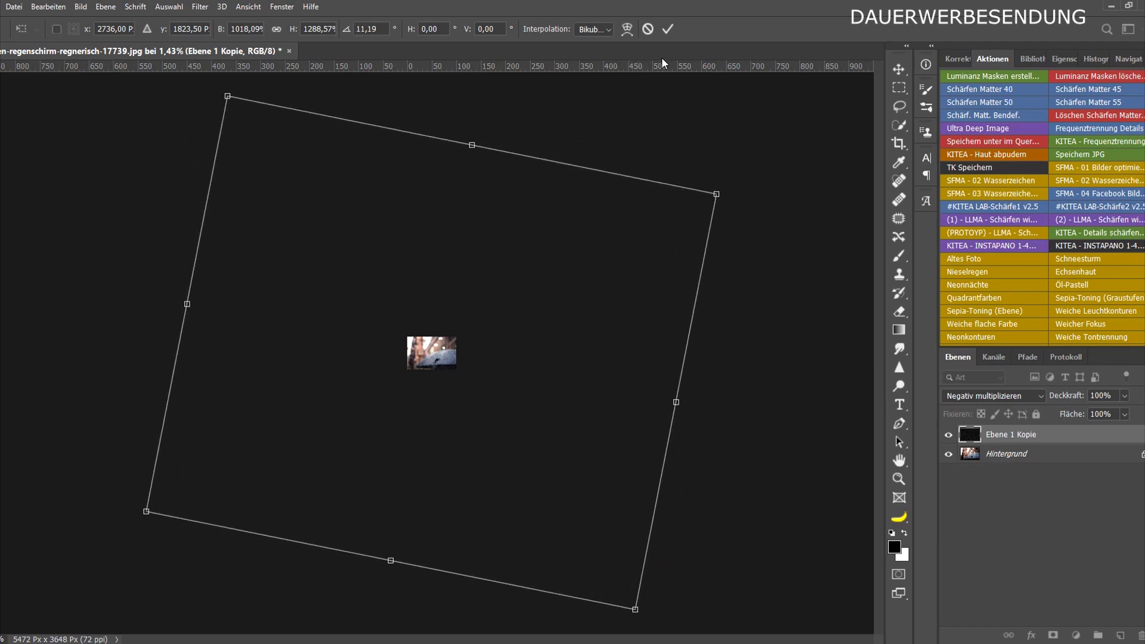
key("b")
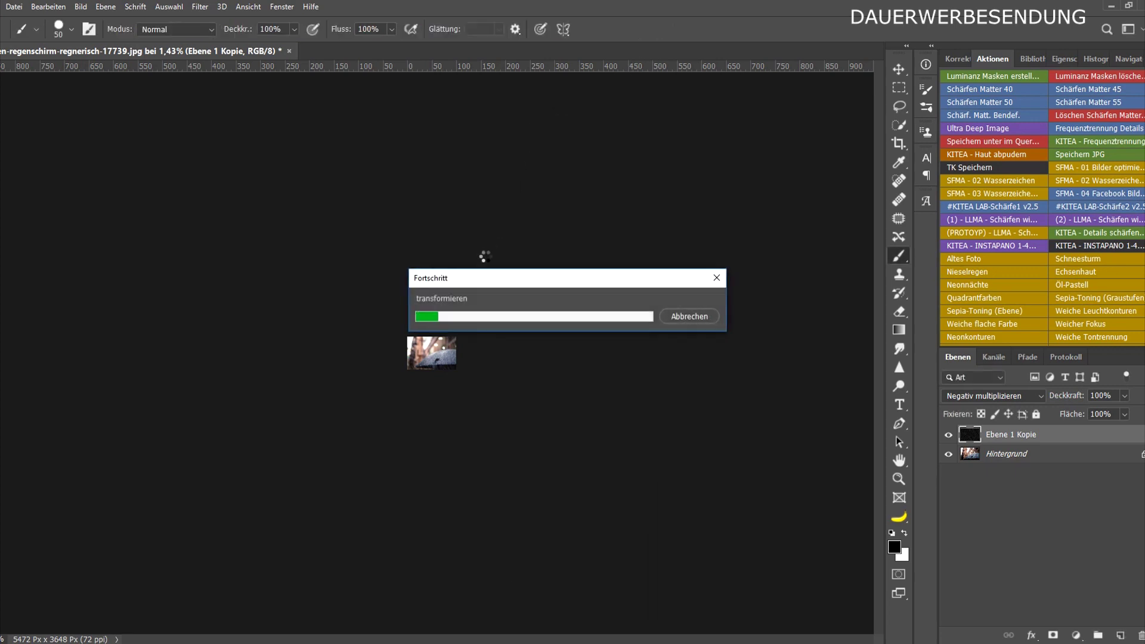
Set Ebene 1 Kopie to Farbig abwedeln (Color Dodge) blending at 70% opacity
scroll(450, 319, "up", 1)
scroll(450, 319, "up", 1)
scroll(453, 319, "up", 2)
scroll(456, 318, "up", 2)
scroll(456, 319, "up", 2)
scroll(454, 314, "up", 1)
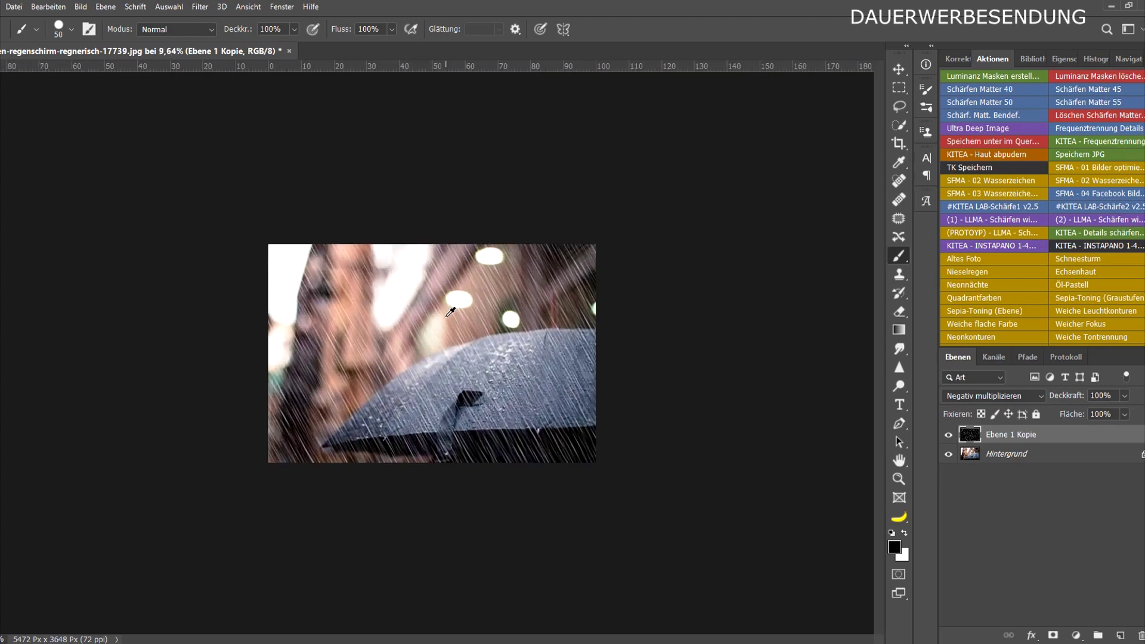
scroll(452, 307, "up", 2)
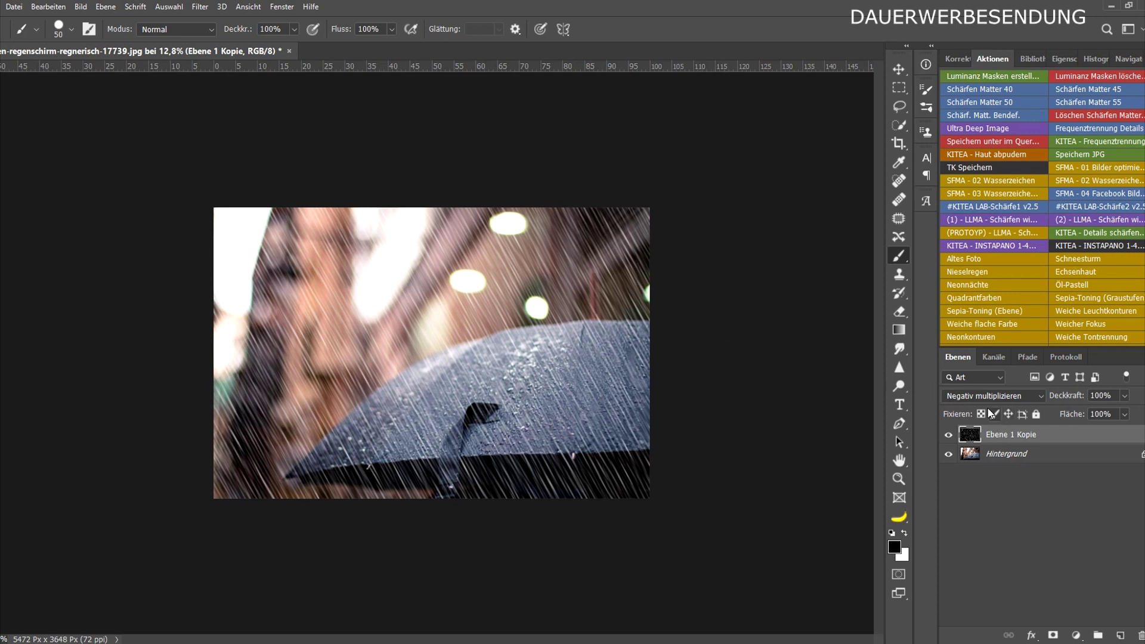
left_click(965, 394)
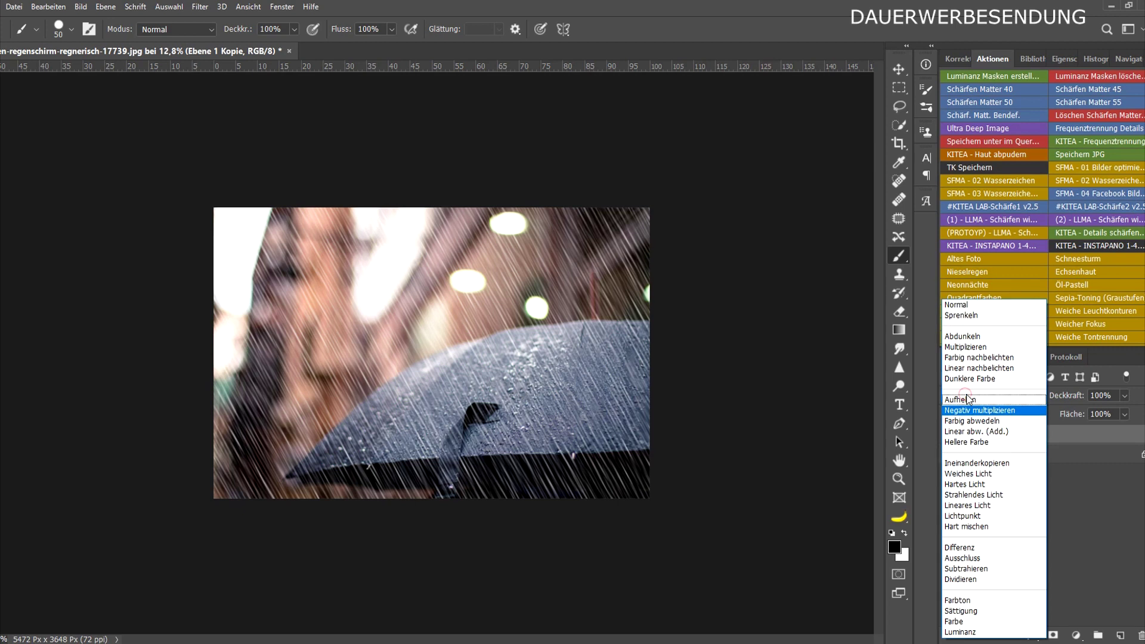
left_click(963, 431)
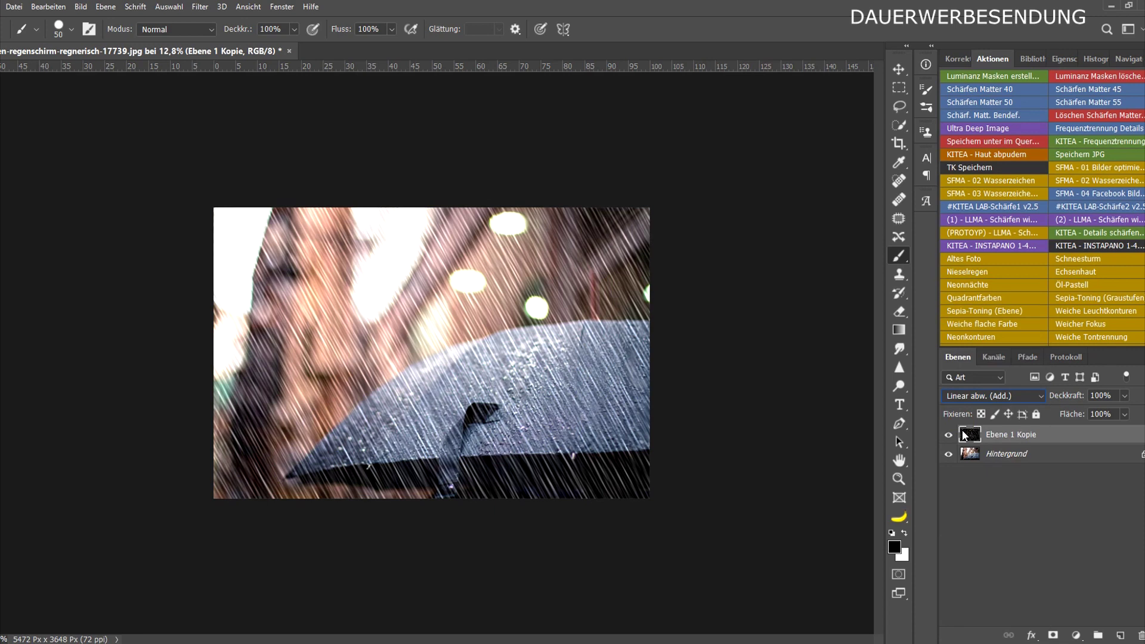
left_click(965, 398)
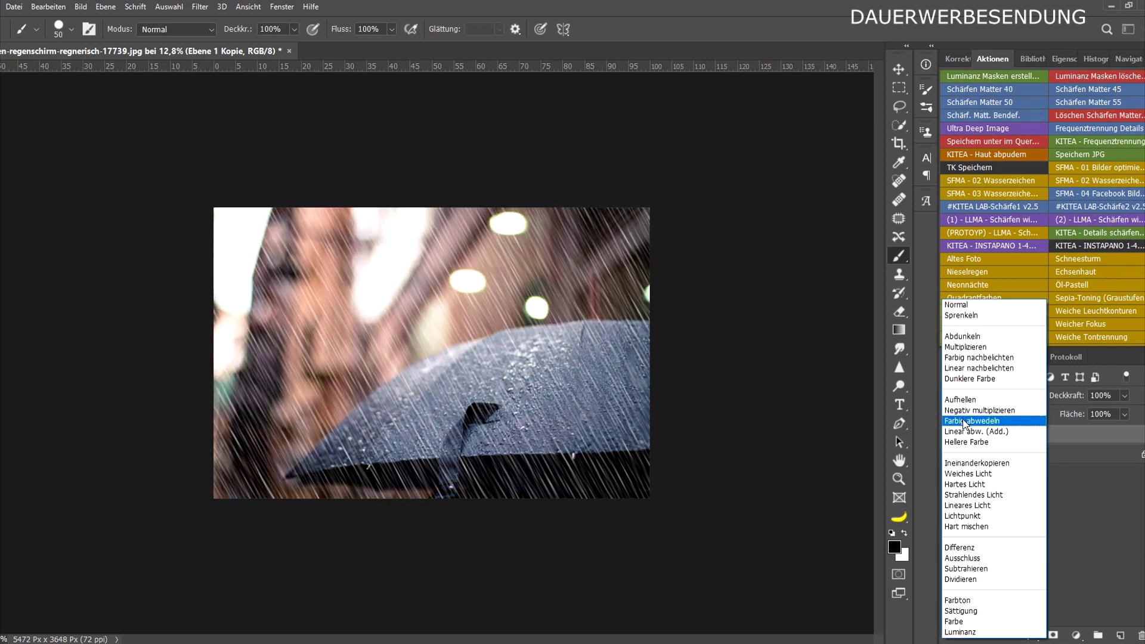
left_click(954, 421)
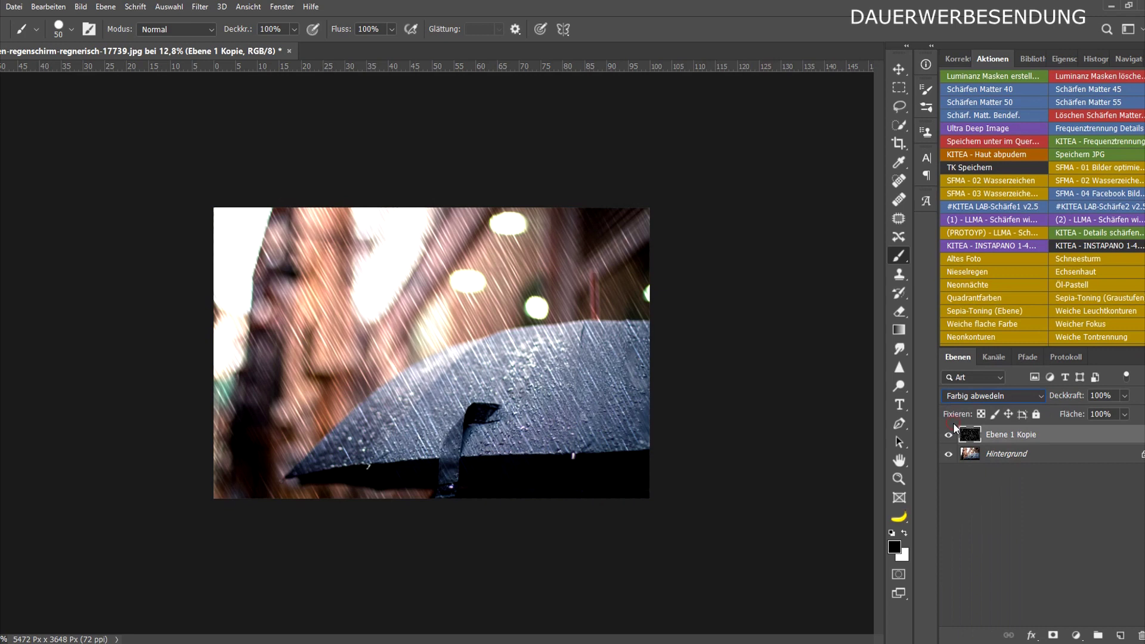
left_click_drag(1066, 403, 1048, 398)
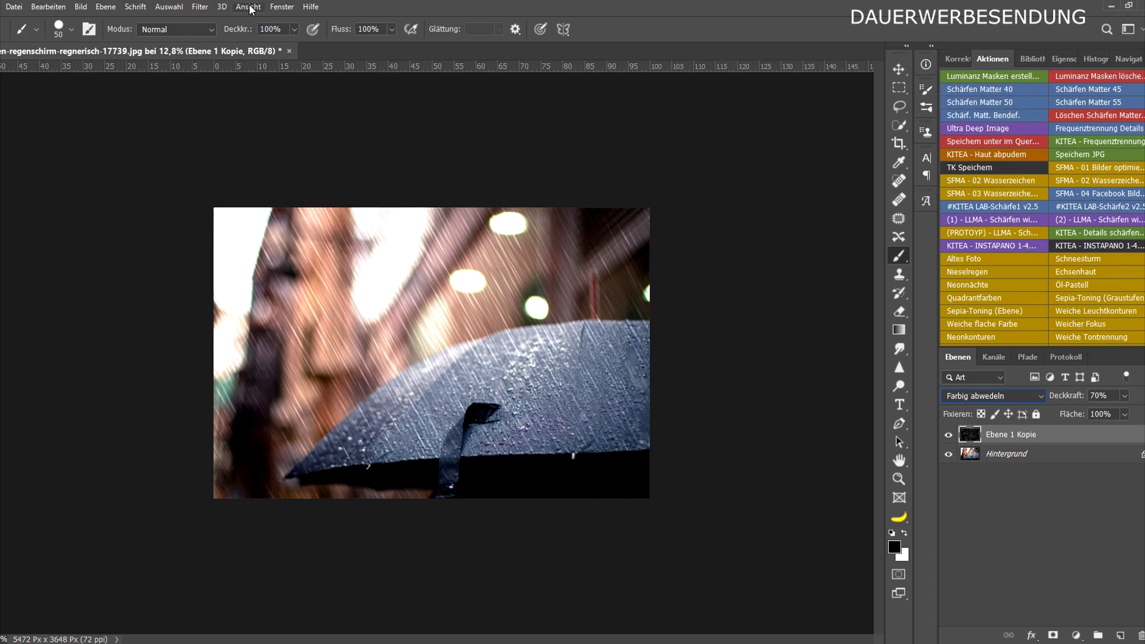
Soften the rain layer with a Gaussian blur of radius 4
left_click(206, 8)
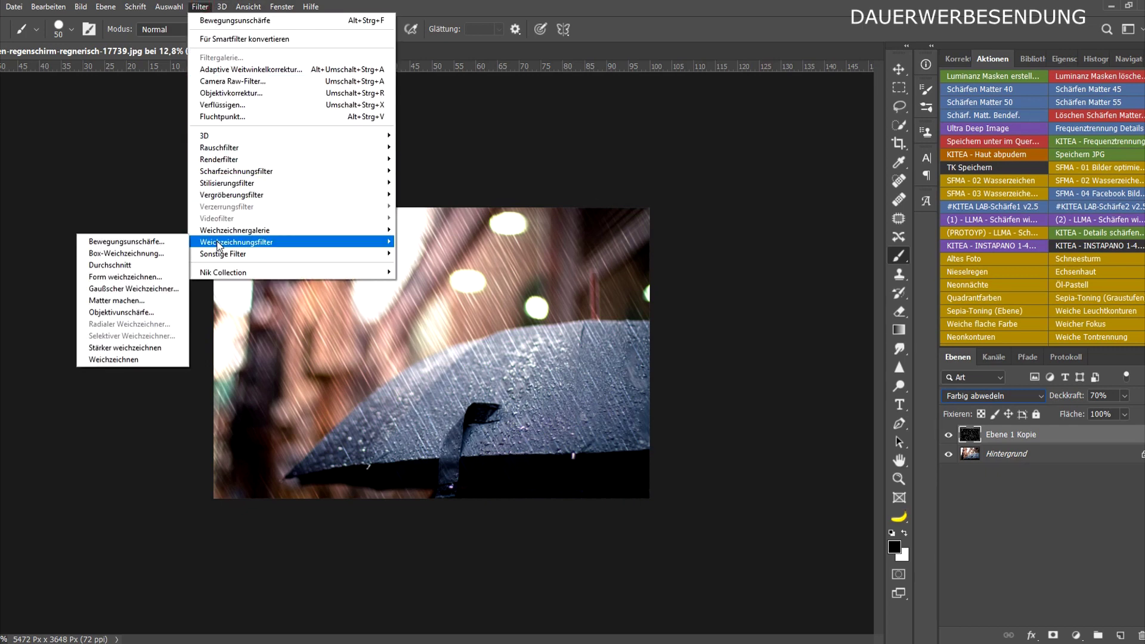
left_click(145, 288)
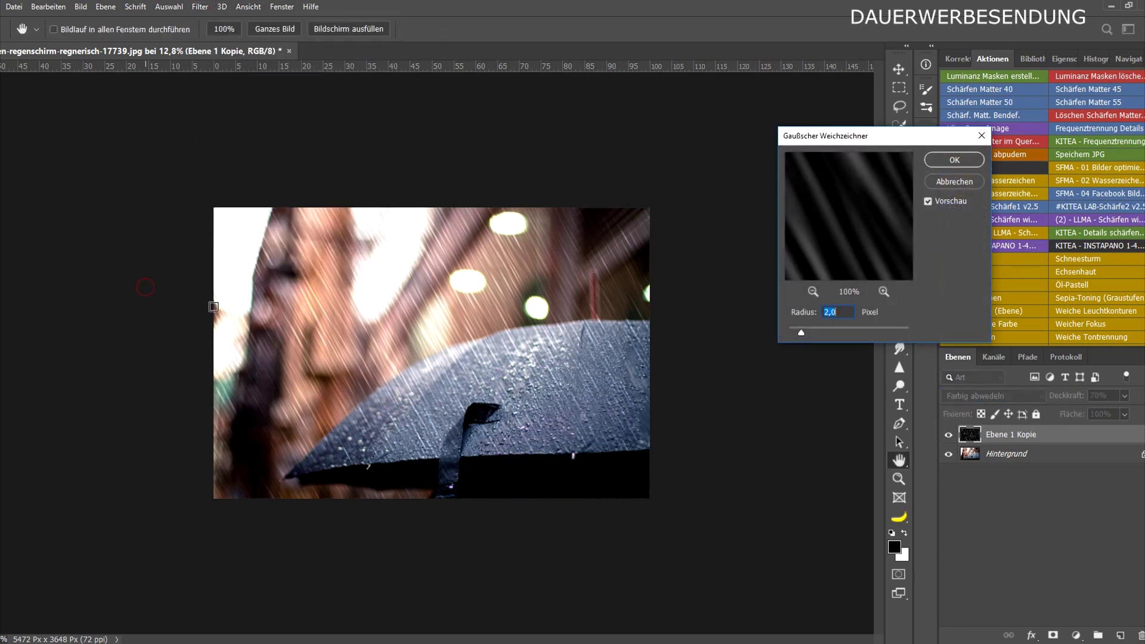
type("4")
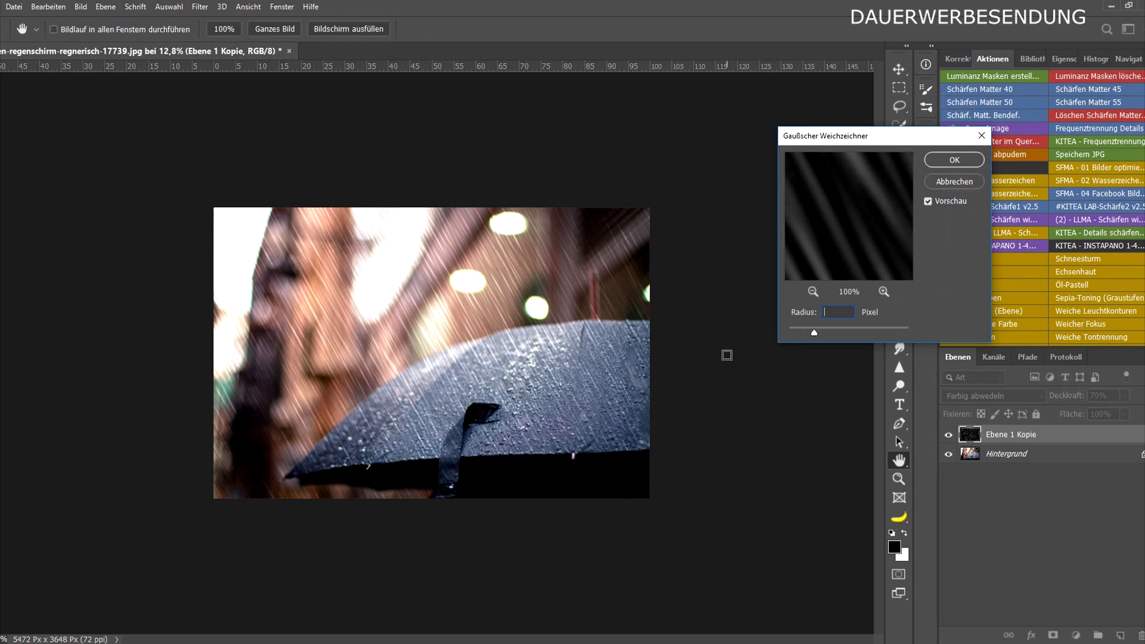
key("Return")
Add a layer mask and paint with a ~736 px brush along the umbrella's lower edge
key("b")
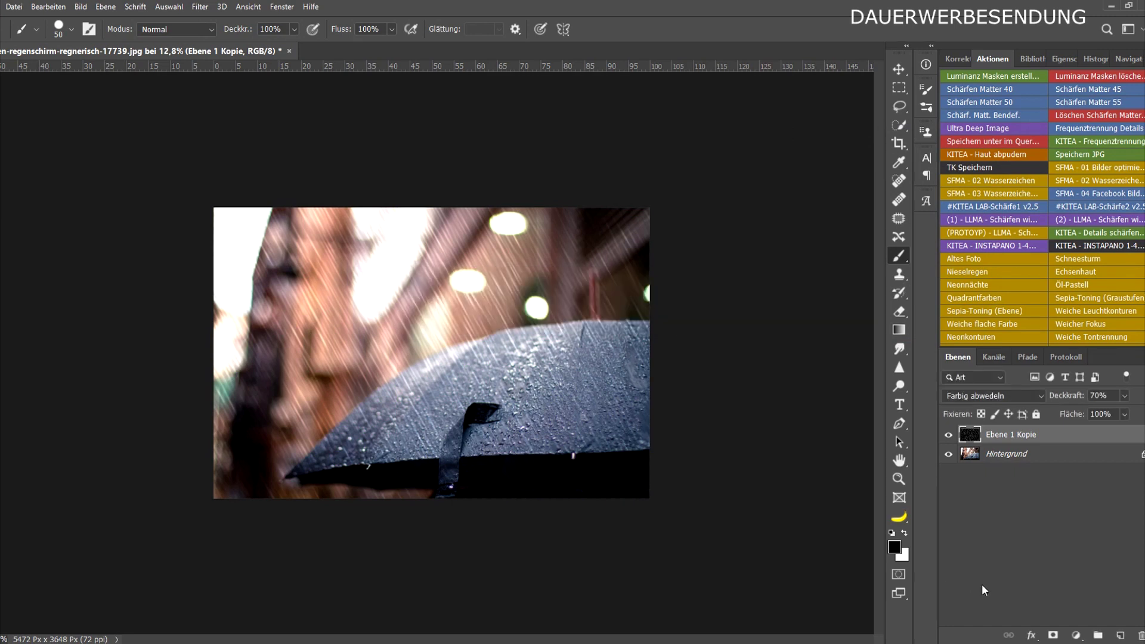
left_click(1053, 635)
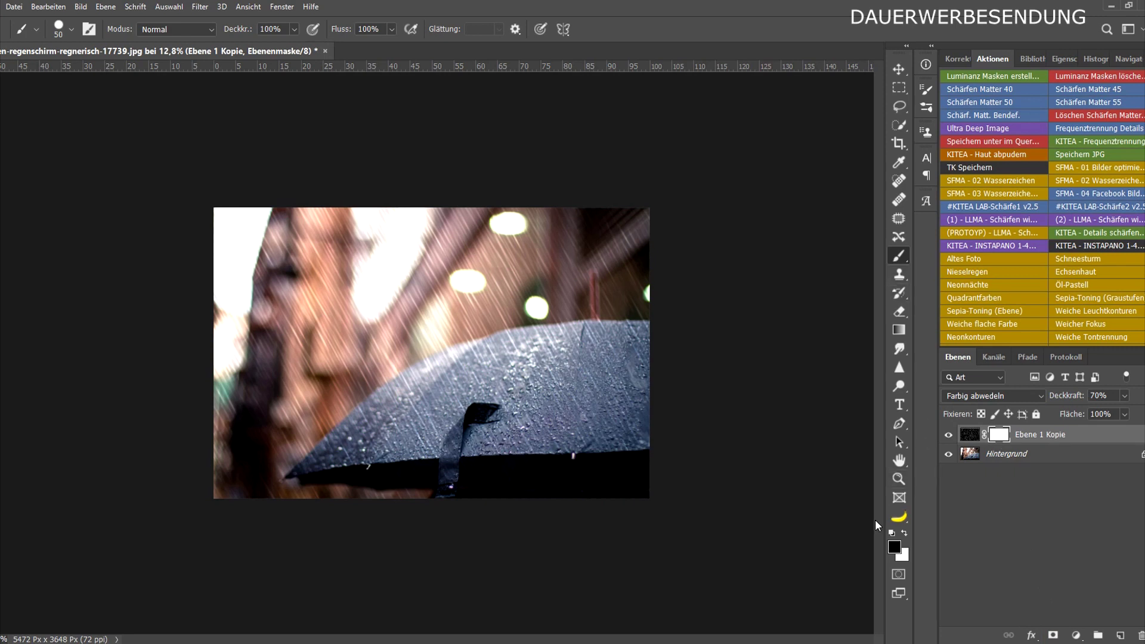
right_click(590, 425, "alt")
left_click_drag(618, 432, 632, 432)
left_click_drag(623, 453, 536, 451)
Add empty layer Ebene 1, make white the paint colour, and pick a 2500 px rain brush
left_click(1118, 635)
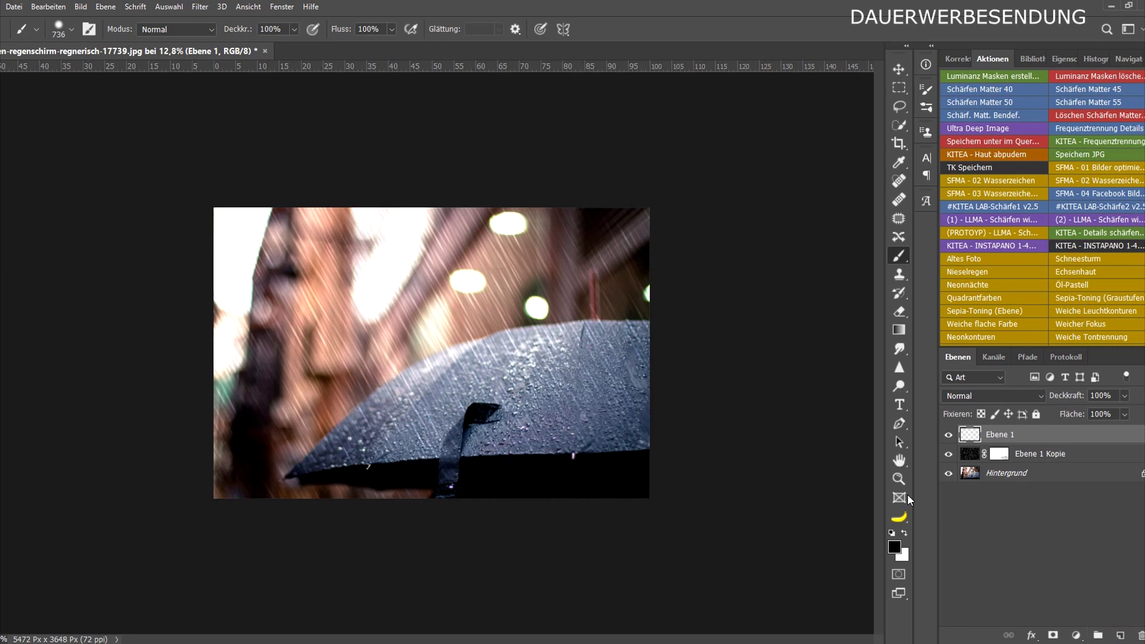
left_click(904, 532)
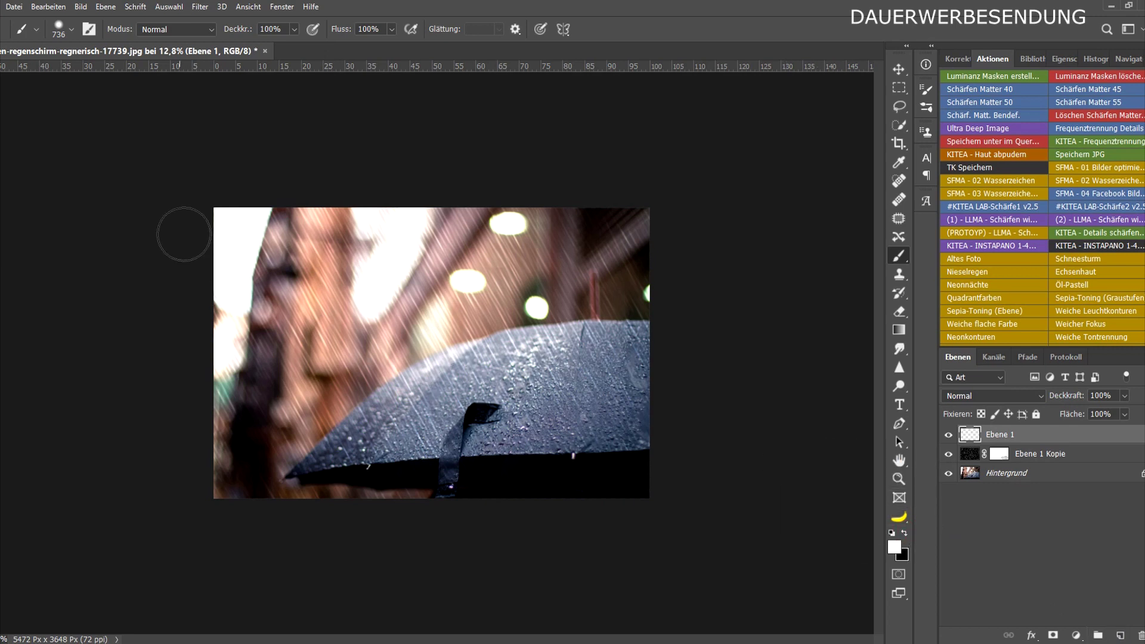
left_click(71, 28)
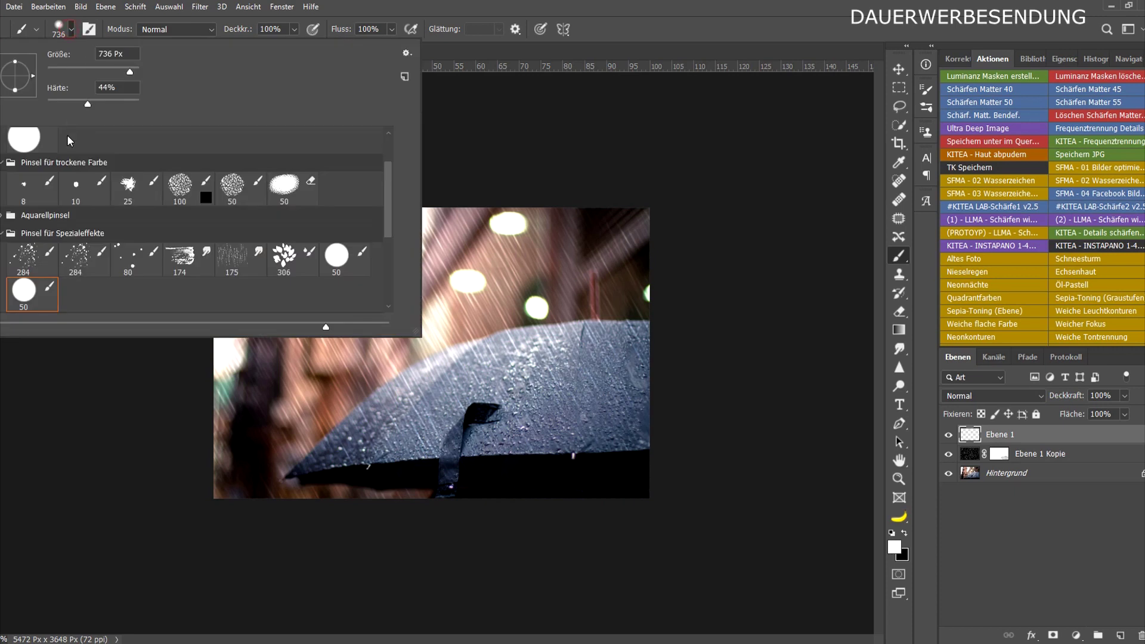
scroll(75, 253, "down", 2)
scroll(76, 255, "down", 2)
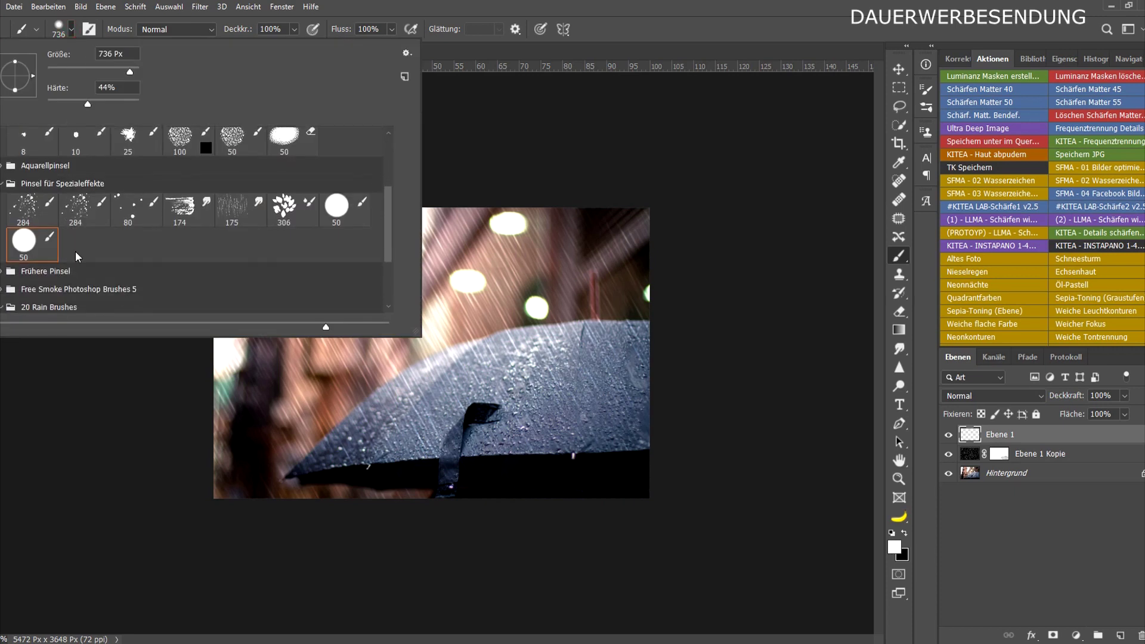
scroll(384, 256, "down", 1)
left_click(388, 306)
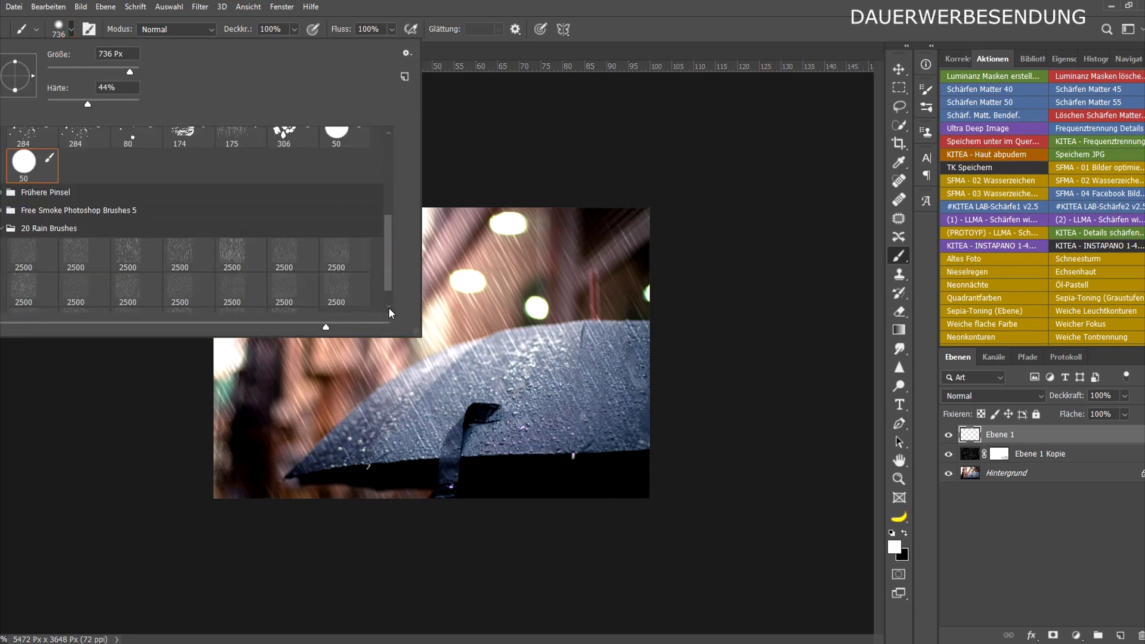
scroll(337, 295, "down", 1)
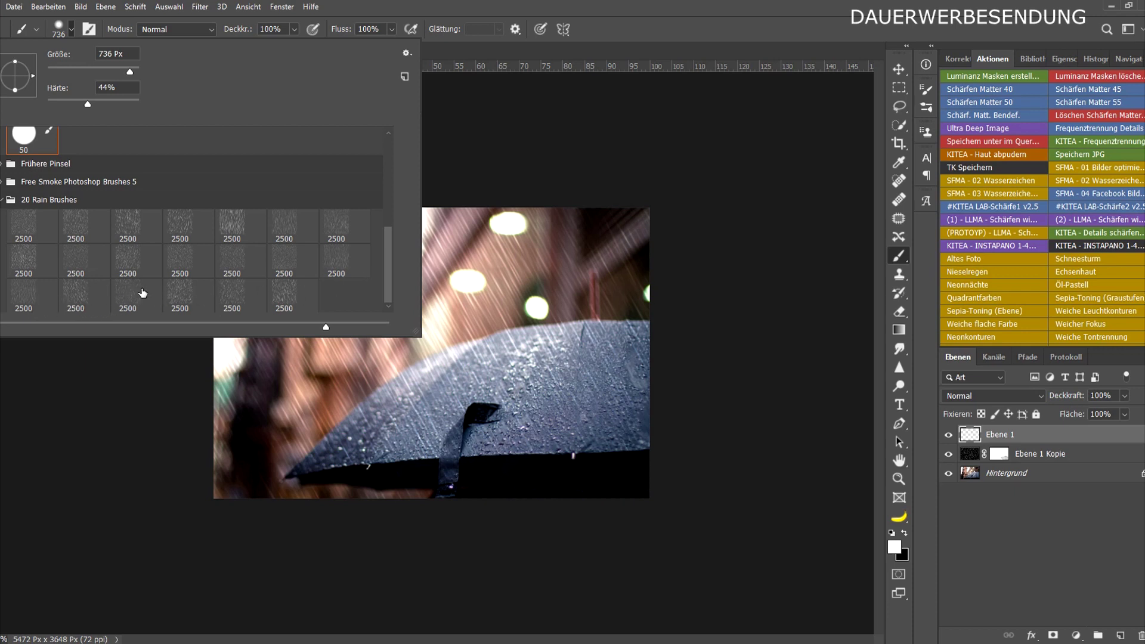
left_click(79, 264)
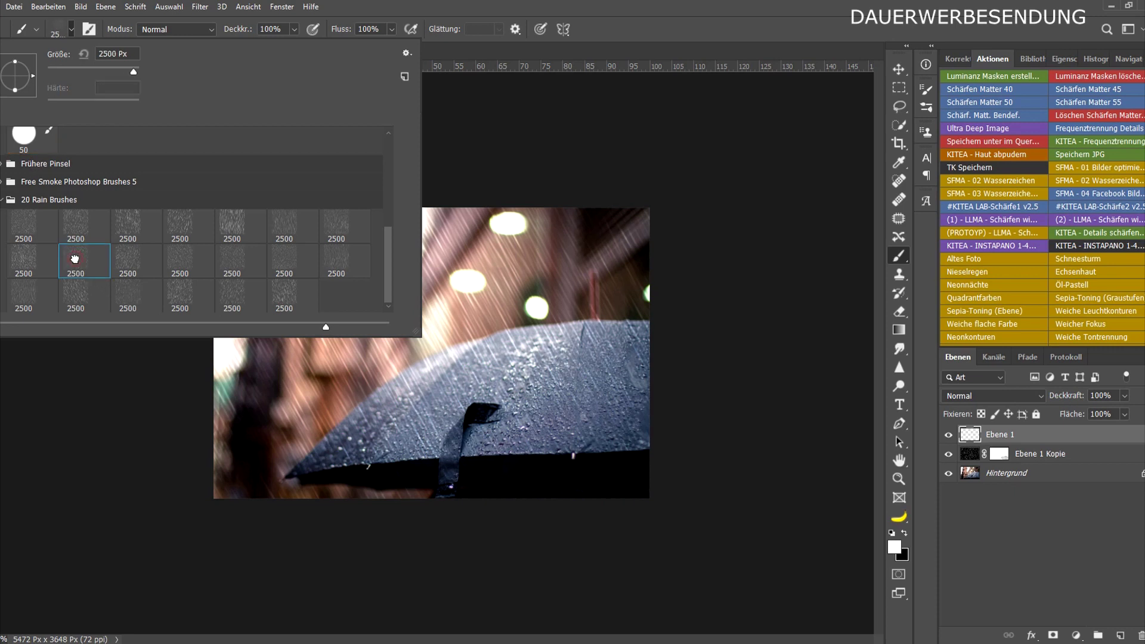
Stamp white rain streaks over the umbrella and the left side of the photo
key("Return")
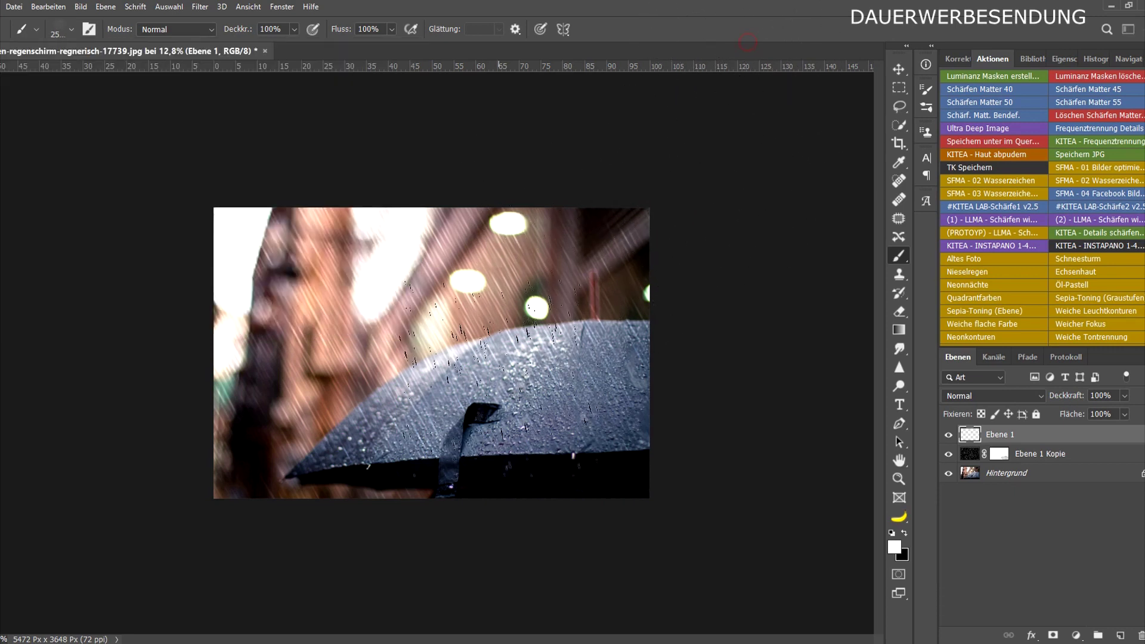
left_click(556, 393)
left_click(420, 358)
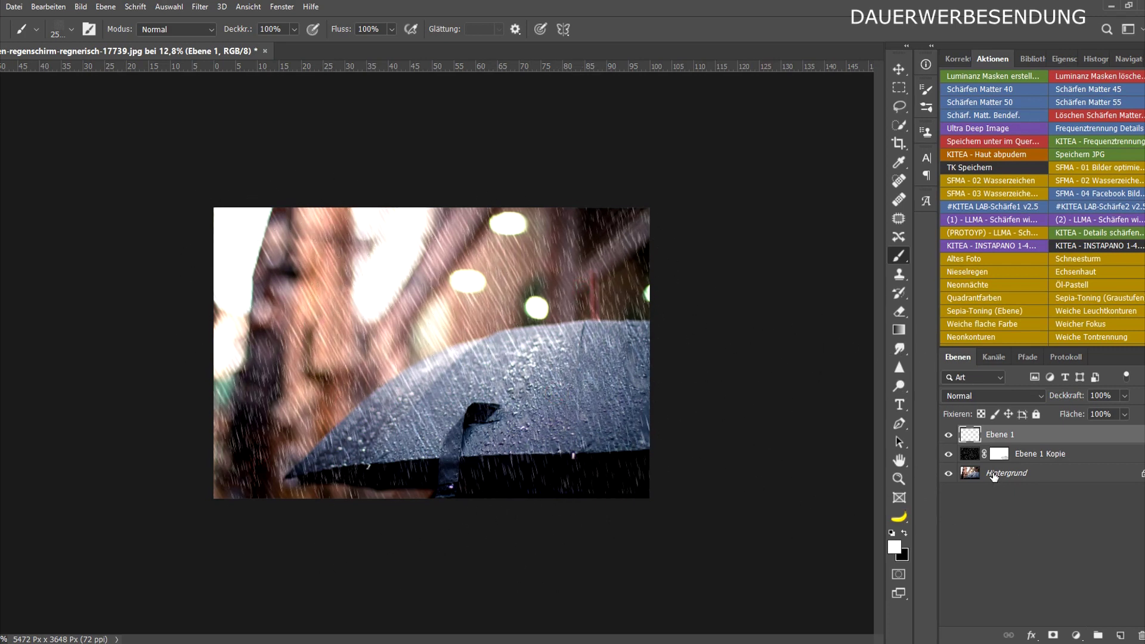
Rotate the rain streak layer about -20° and enlarge it to roughly 174%
key("ctrl+t")
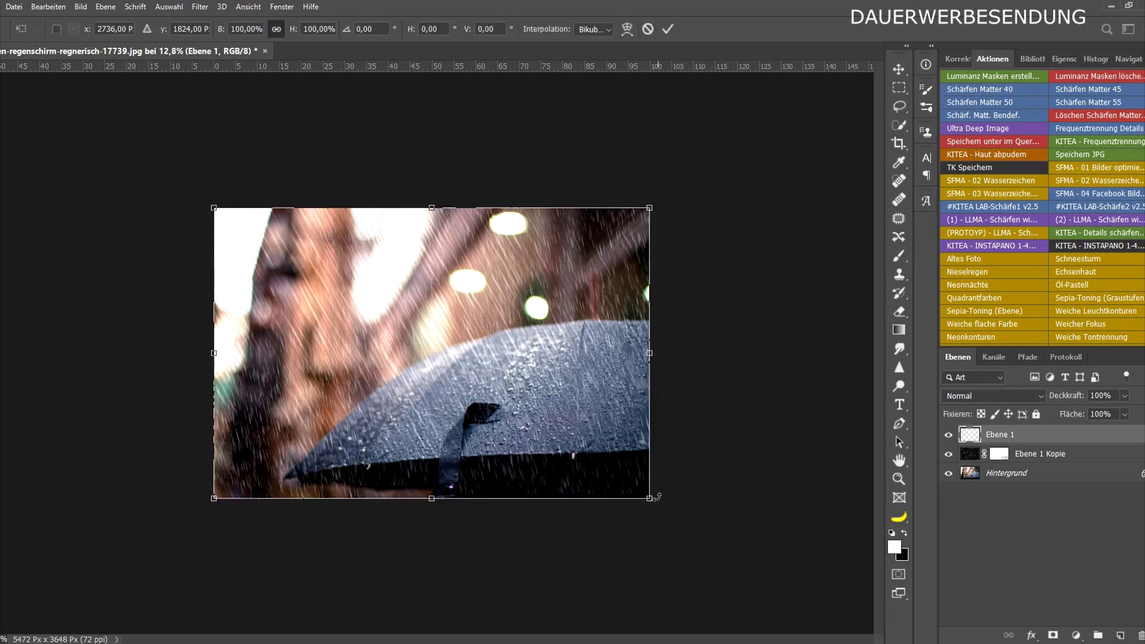
mouse_move(650, 497)
left_mouse_down()
mouse_move(686, 523)
mouse_move(657, 466)
left_mouse_up()
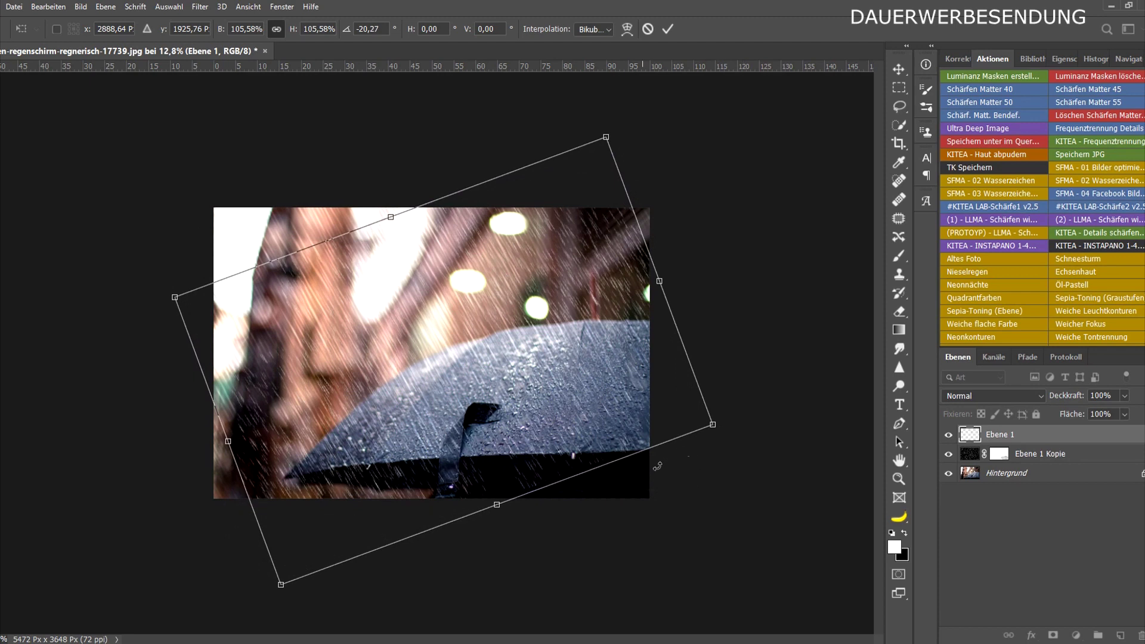
left_click_drag(497, 505, 561, 560)
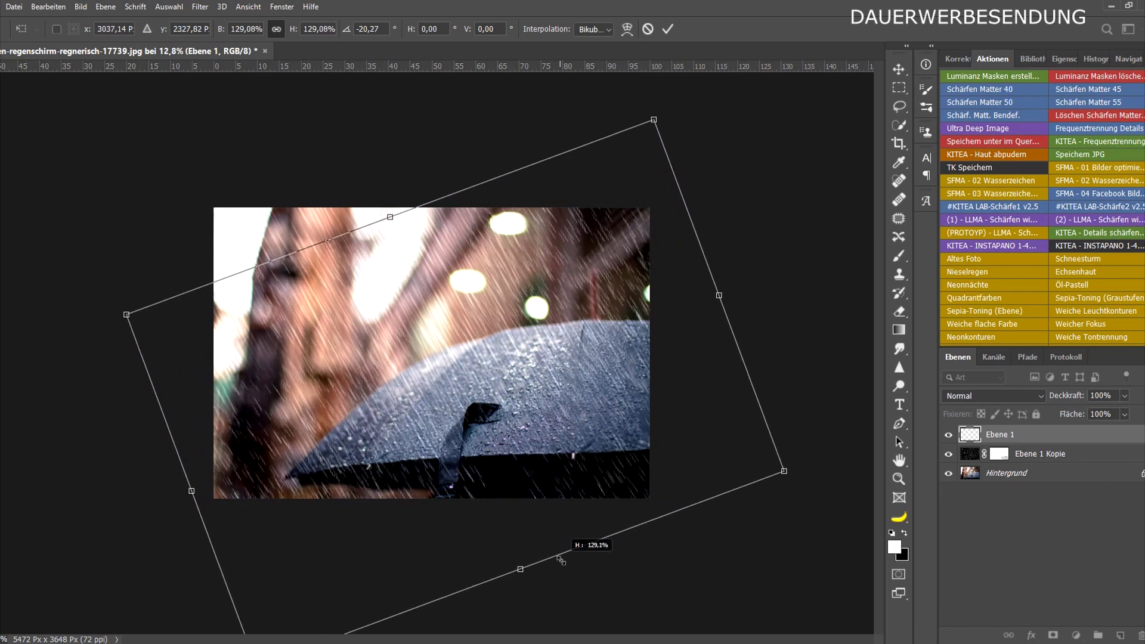
left_click_drag(390, 216, 281, 111)
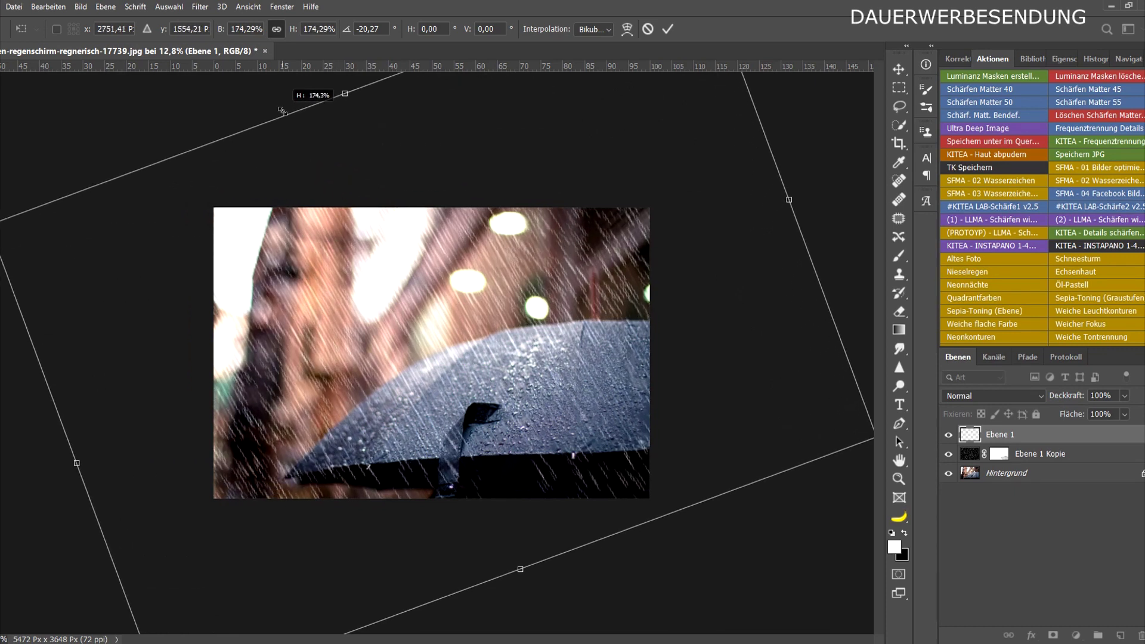
left_click(667, 28)
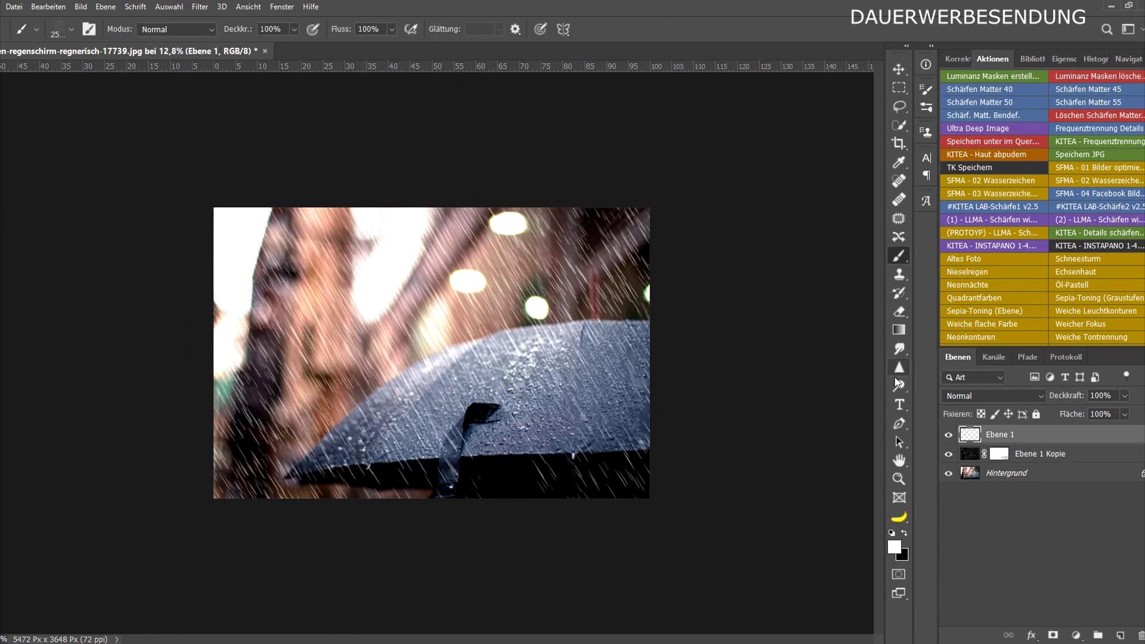
Lower Ebene 1 to 45% opacity and stamp all visible layers into new layer Ebene 2
left_click_drag(1071, 399, 1035, 394)
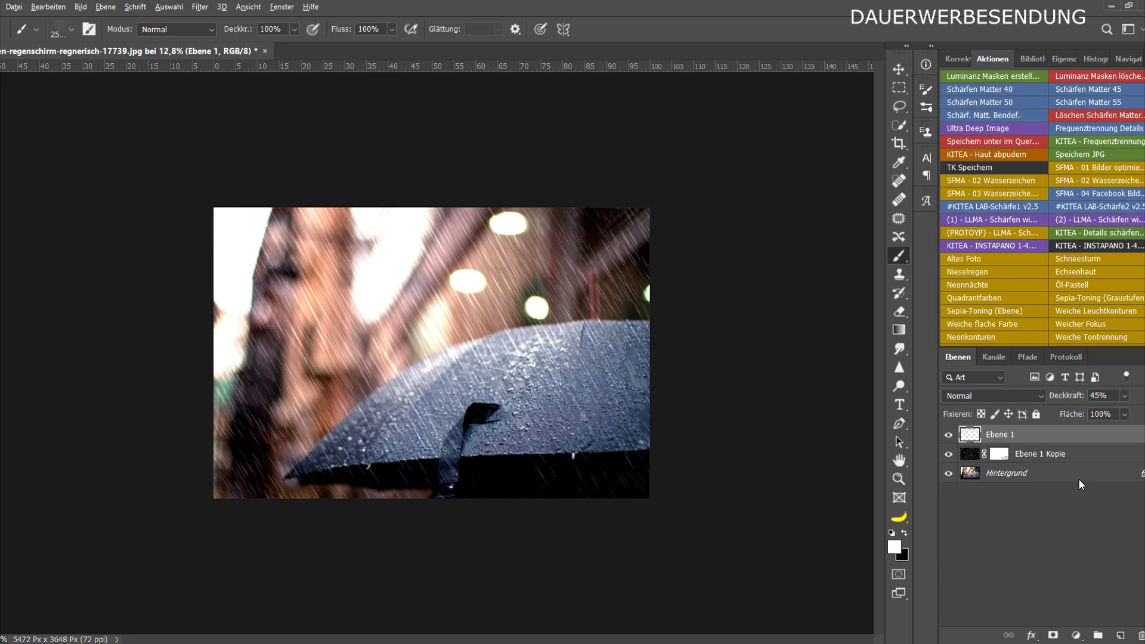
key("ctrl+shift+alt+e")
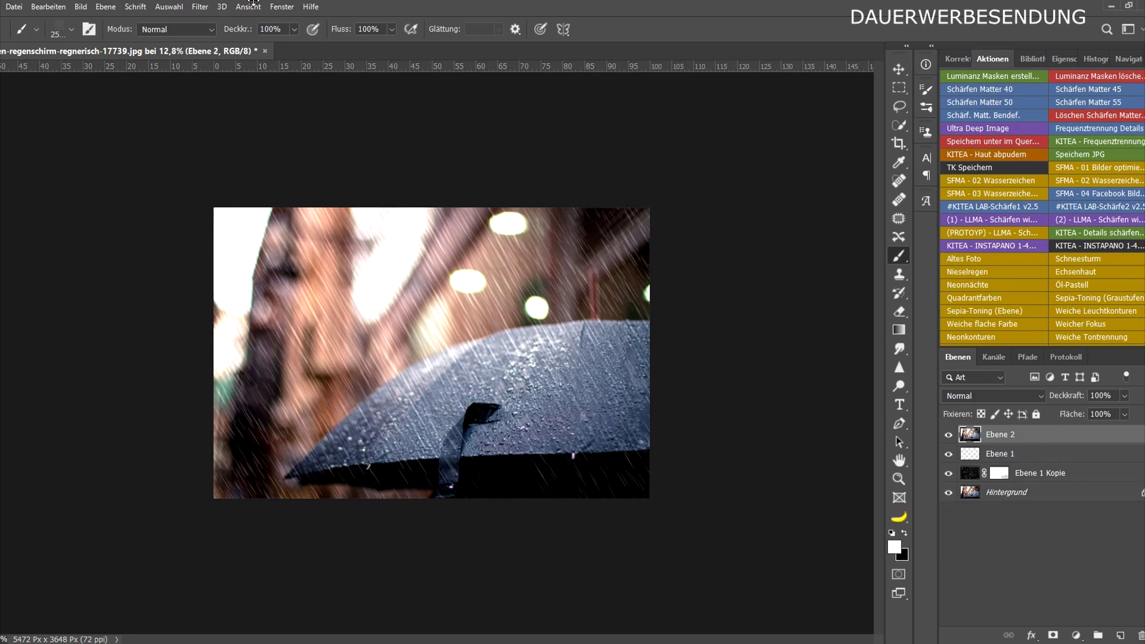
Apply Color Efex Pro 4's Colorize filter with method 6 and add a second filter slot
left_click(200, 7)
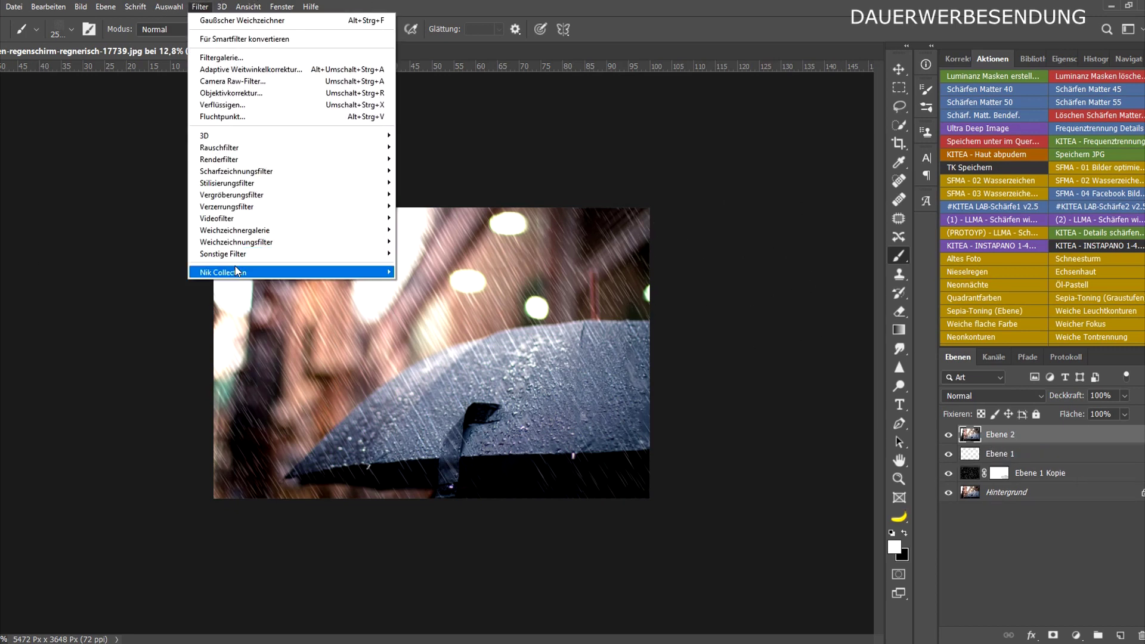
mouse_move(224, 271)
left_click(140, 285)
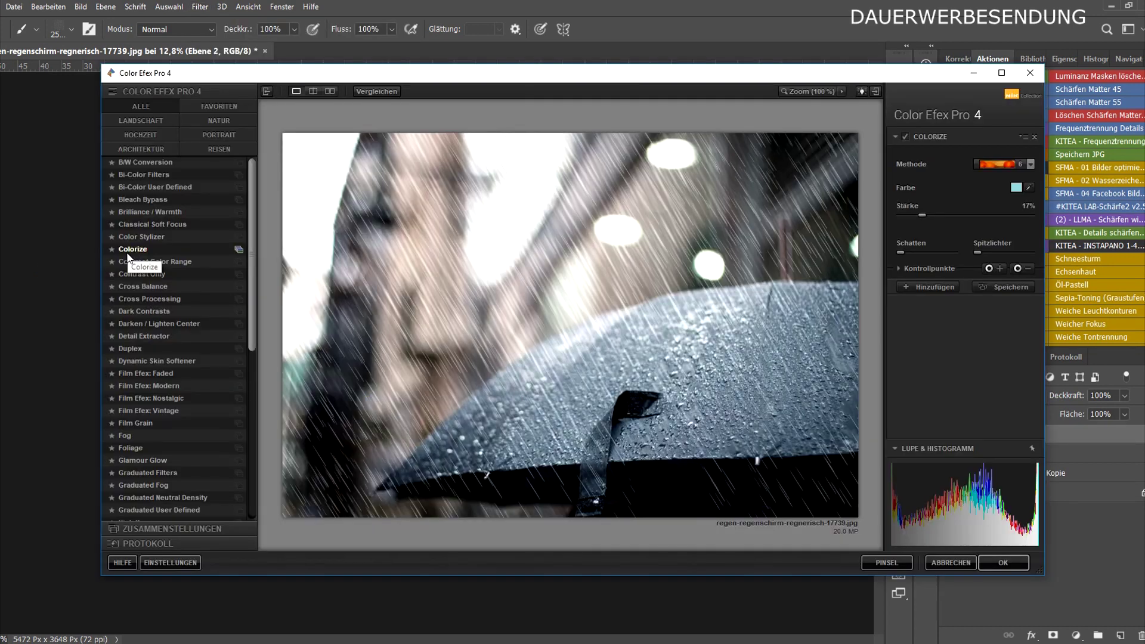
left_click(1021, 167)
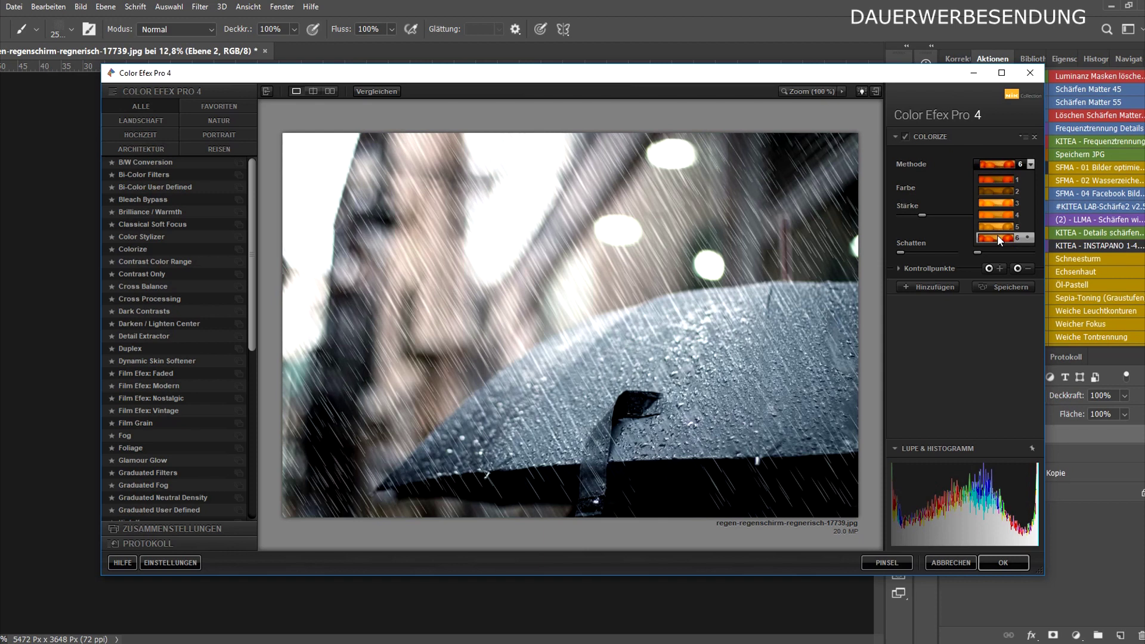
left_click(997, 235)
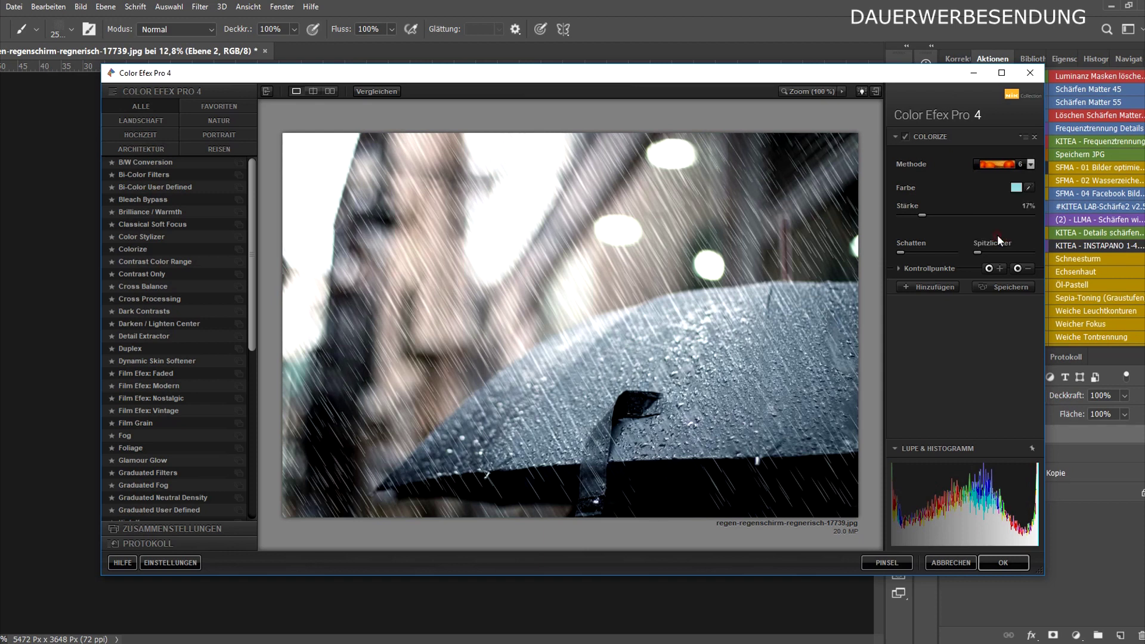
left_click(922, 286)
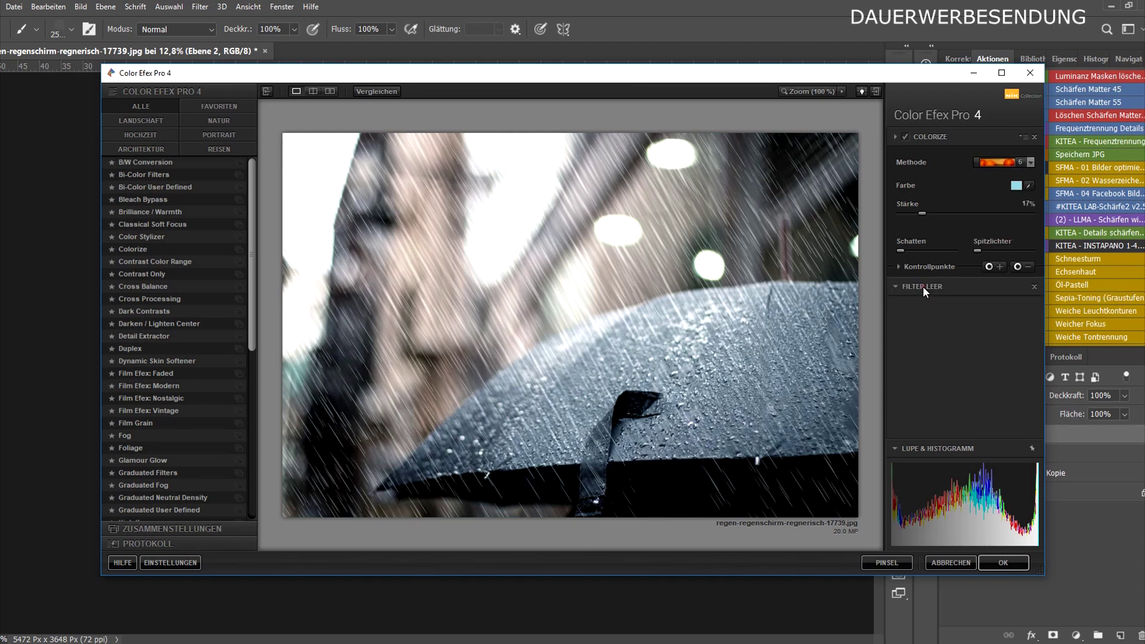
Add the Pro Contrast filter from LANDSCHAFT with dynamic contrast set to 50
left_click(125, 121)
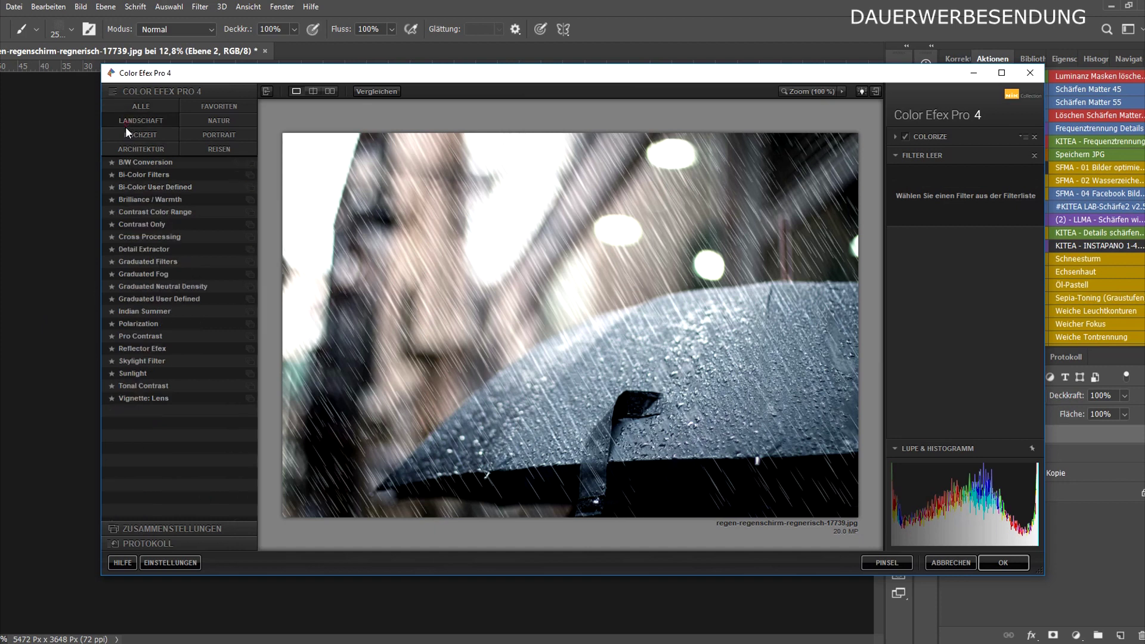
left_click(128, 337)
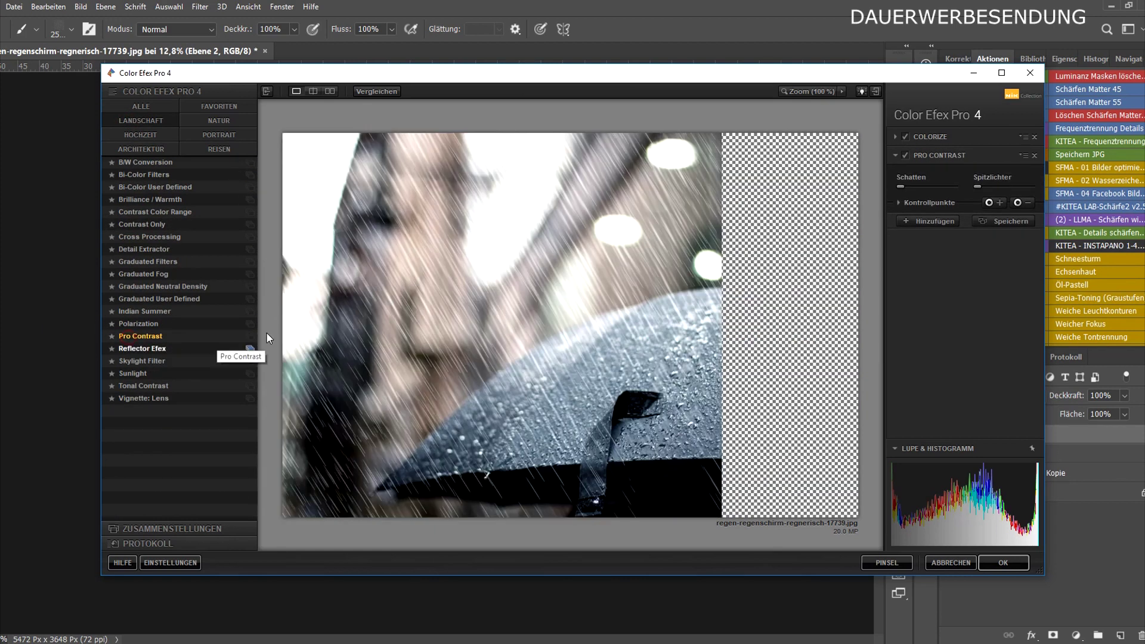
type("50")
key("Return")
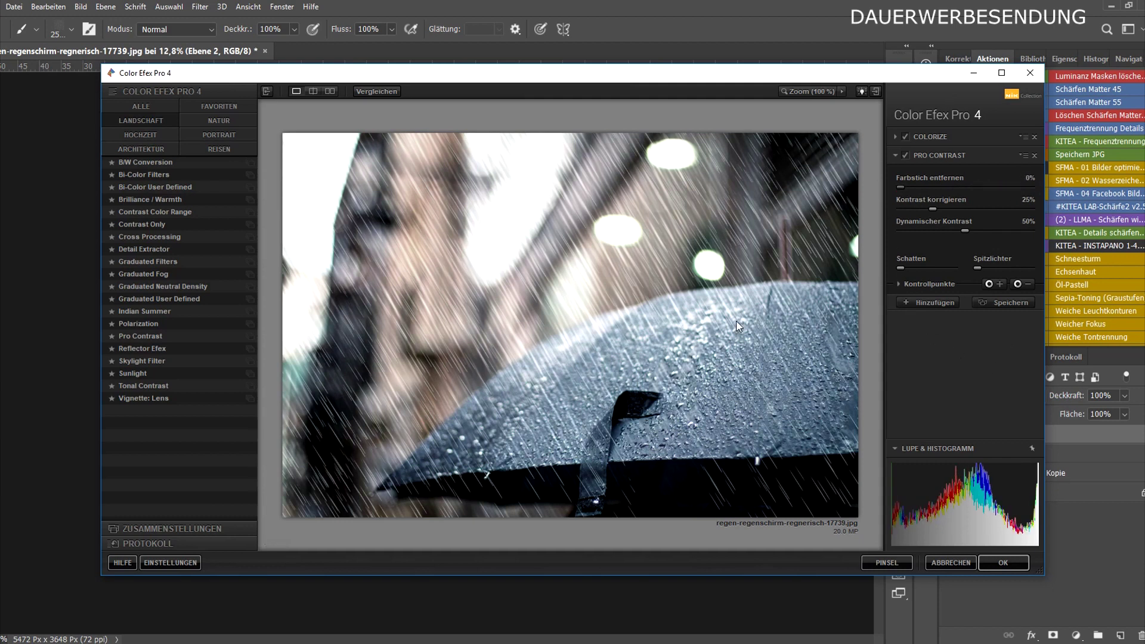
Apply Remove Color Cast from the NATUR category and adjust its colour slider
left_click(214, 120)
left_click(213, 119)
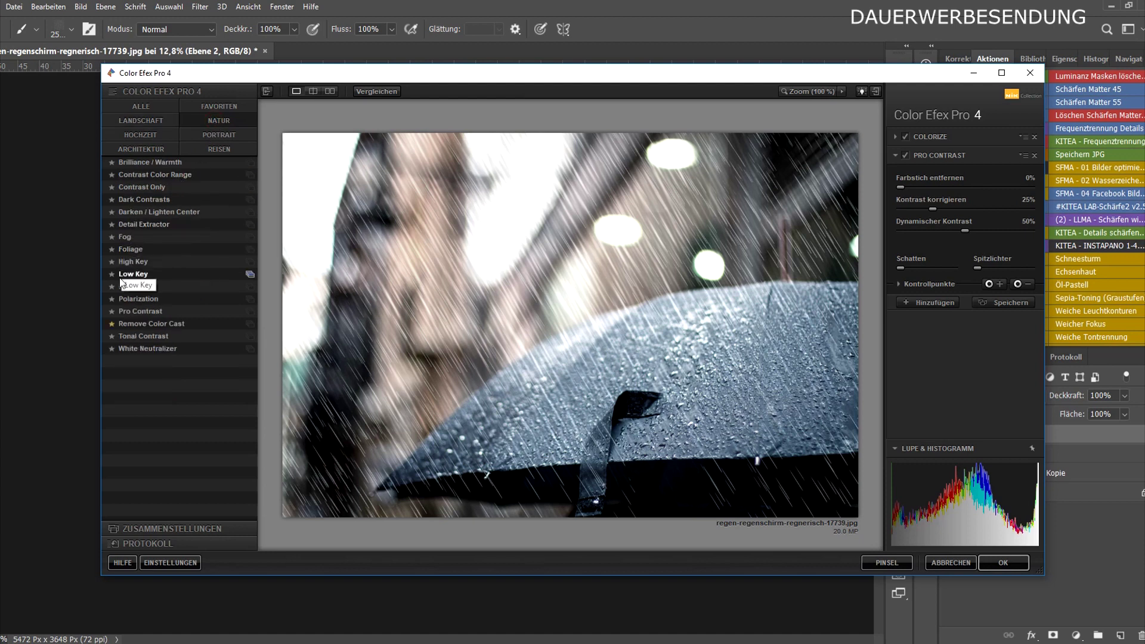
left_click(125, 323)
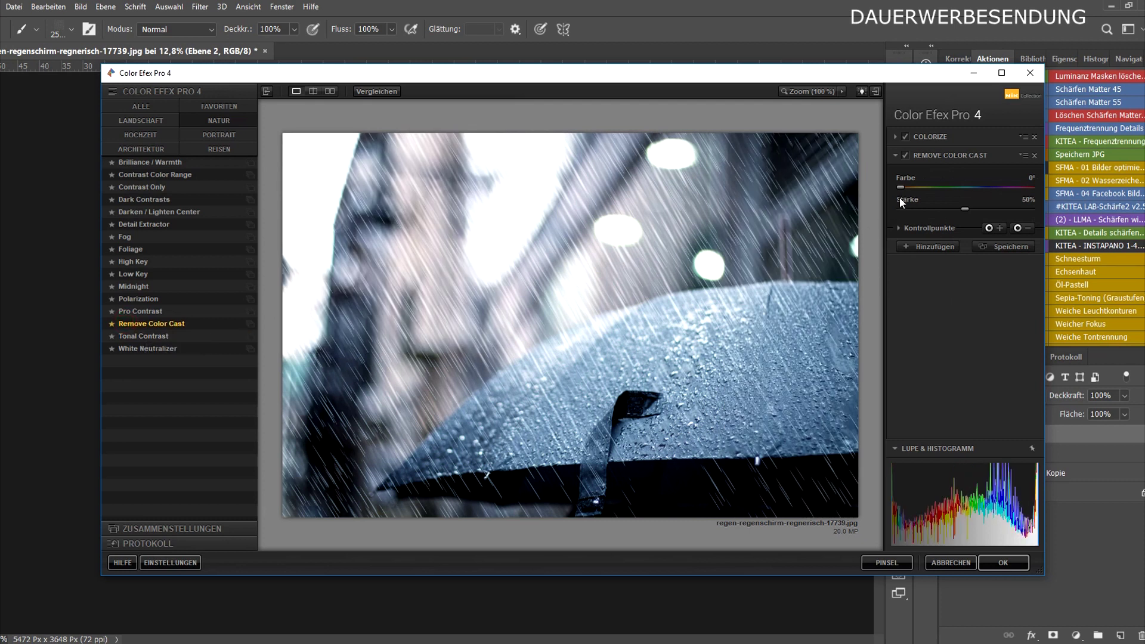
left_click_drag(901, 188, 1044, 189)
Apply the Color Efex Pro 4 layer, then solo the Hintergrund layer to compare before/after
left_click(1002, 562)
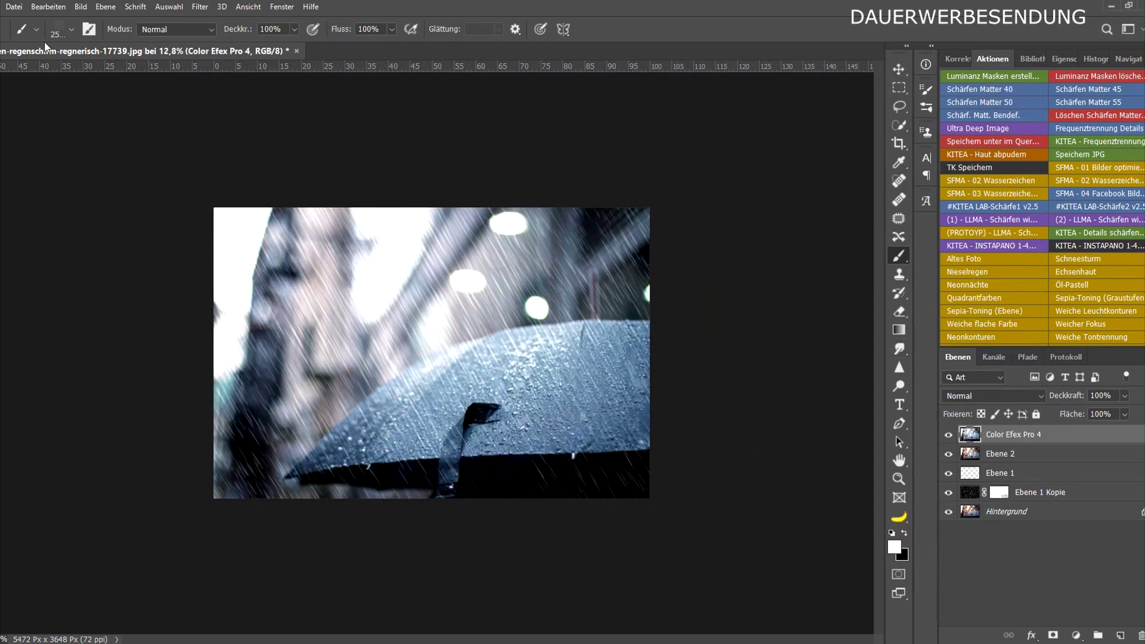
left_click(74, 29)
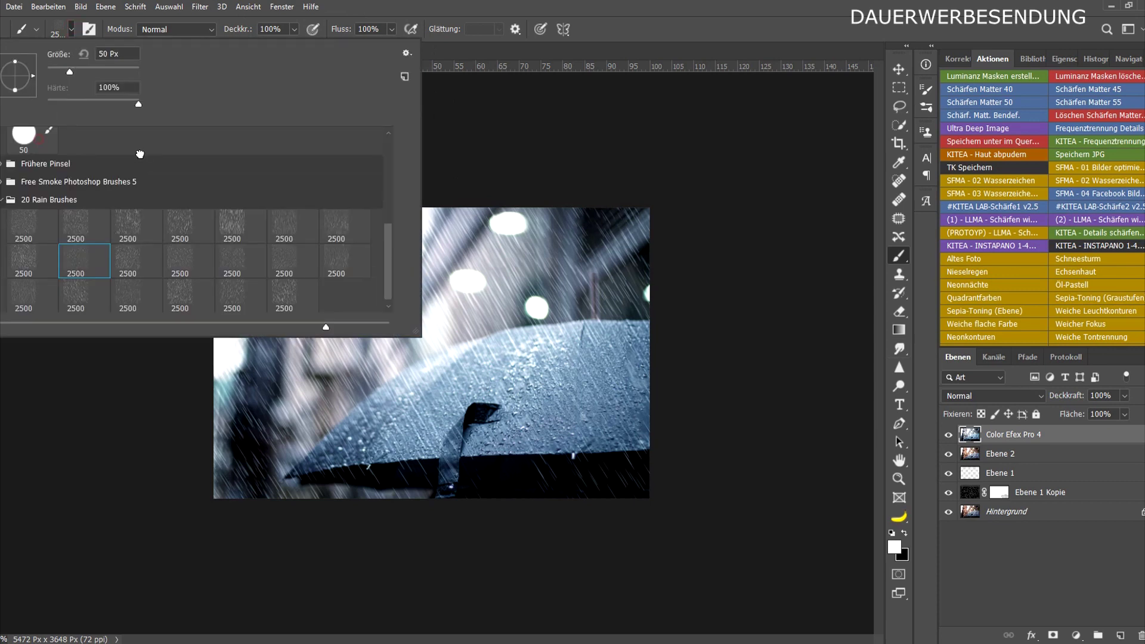
left_click(649, 47)
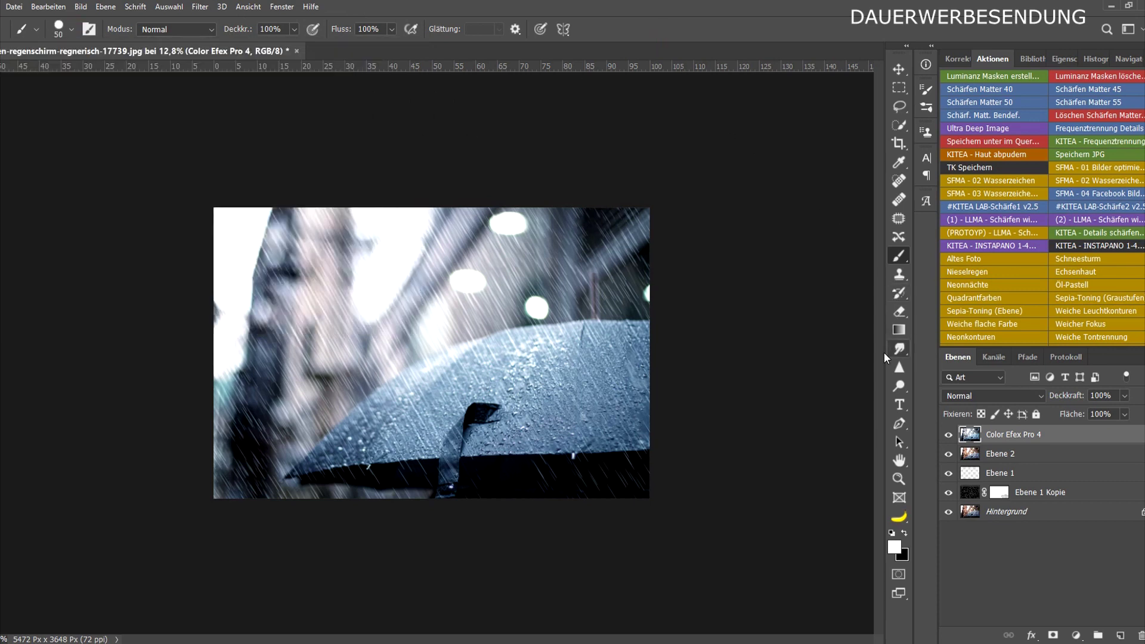
left_click(947, 513, "alt")
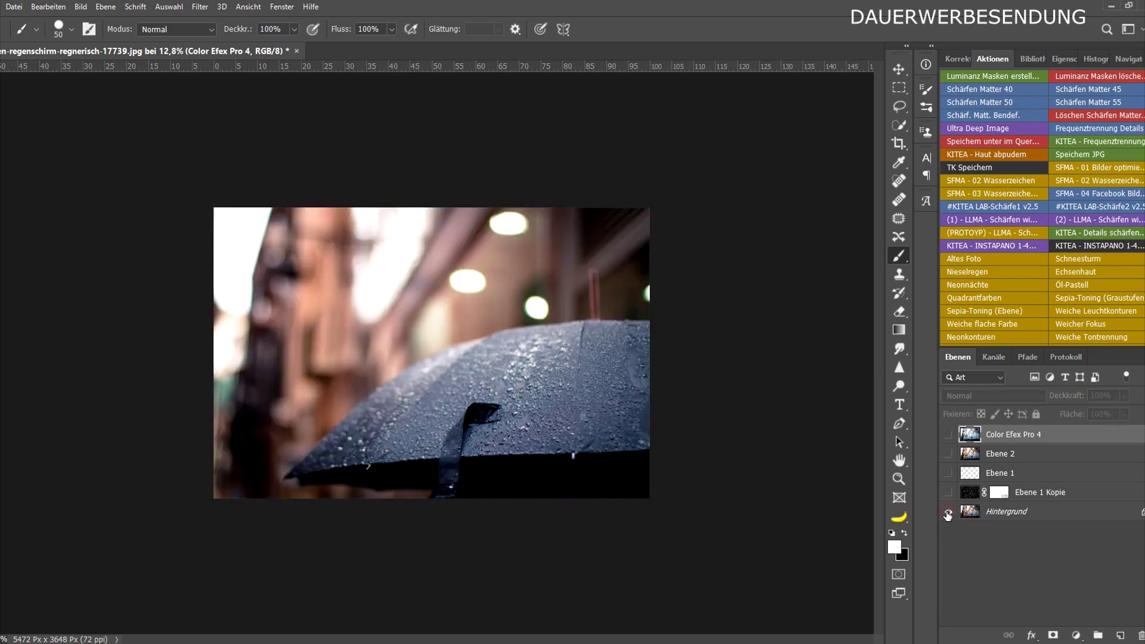
left_click(948, 513, "alt")
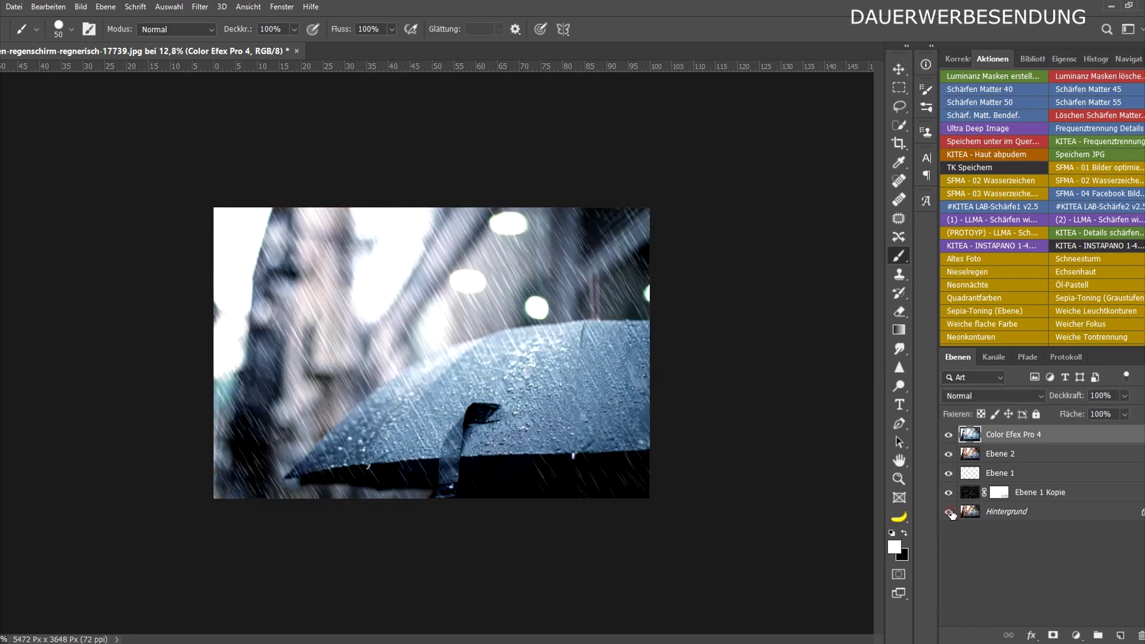